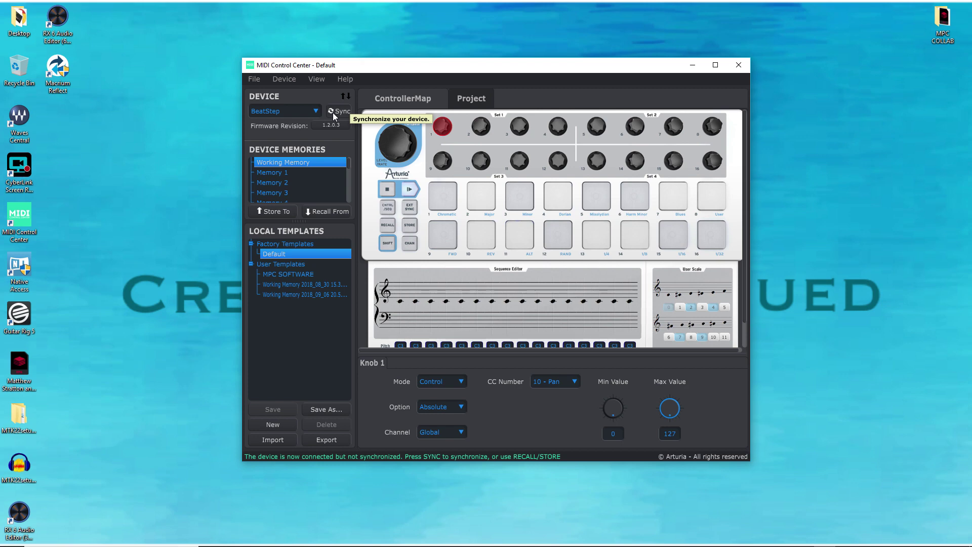
- Sync MIDI Control Center with the BeatStep to load its memory as a new working template
{"action": "left_click", "coordinate": [333, 112]}
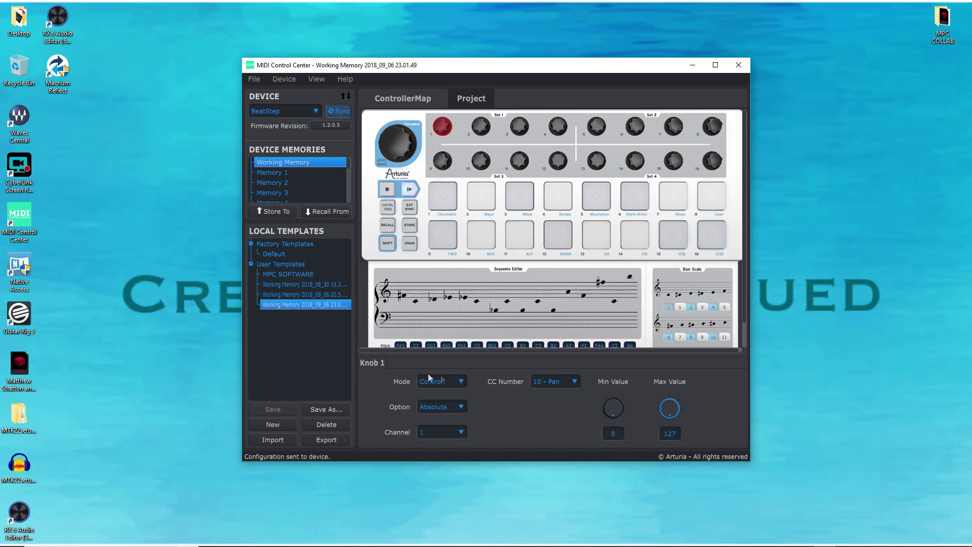
- Change Knob 1's option from Absolute to Relative #1
{"action": "left_click", "coordinate": [444, 128]}
{"action": "left_click", "coordinate": [447, 409]}
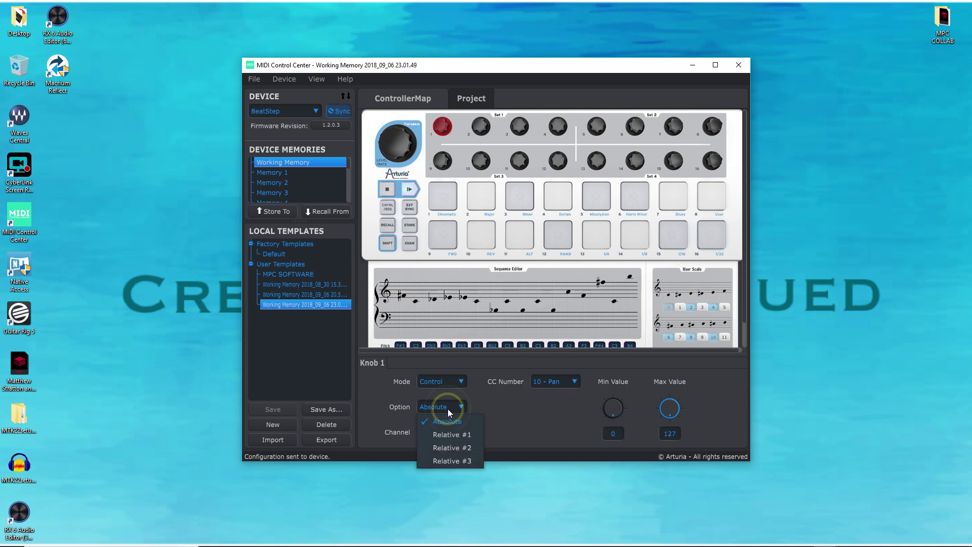
{"action": "left_click", "coordinate": [454, 433]}
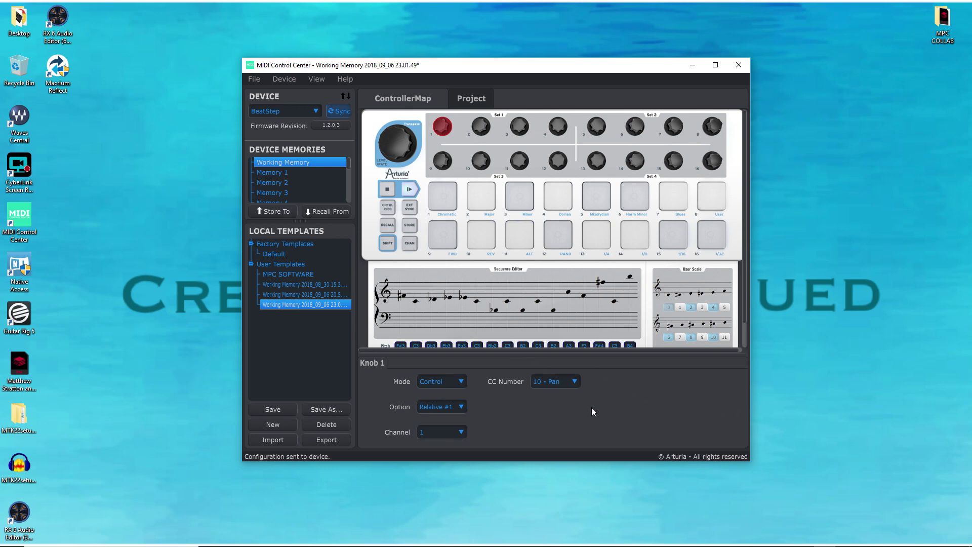
- Set Knobs 2, 3, 4 and 5 to Relative #1
{"action": "left_click", "coordinate": [479, 134]}
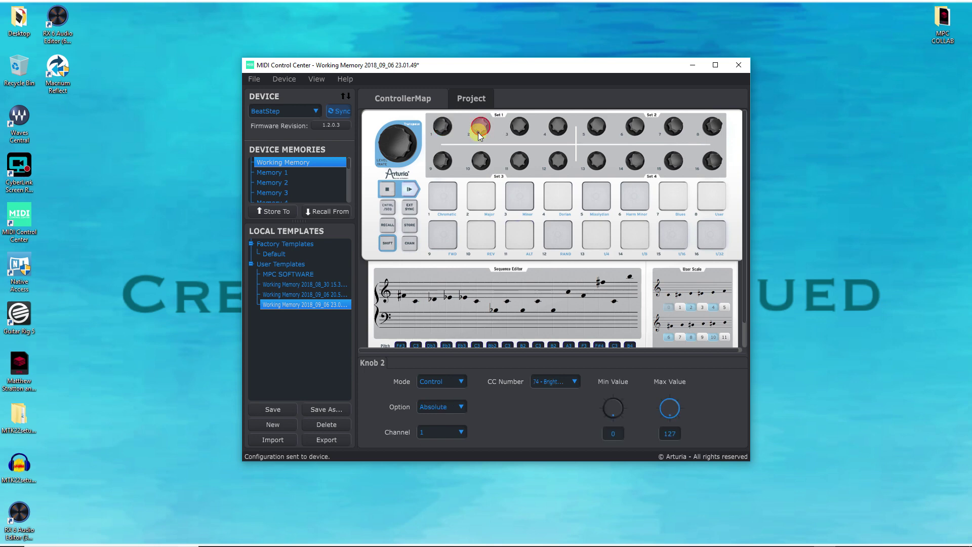
{"action": "left_click", "coordinate": [450, 406]}
{"action": "left_click", "coordinate": [451, 433]}
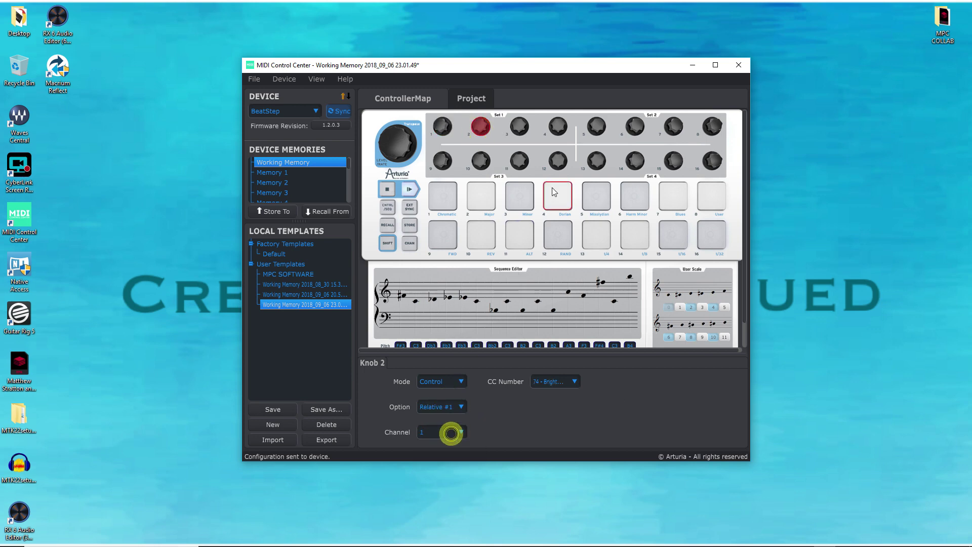
{"action": "left_click", "coordinate": [516, 126]}
{"action": "left_click", "coordinate": [435, 405]}
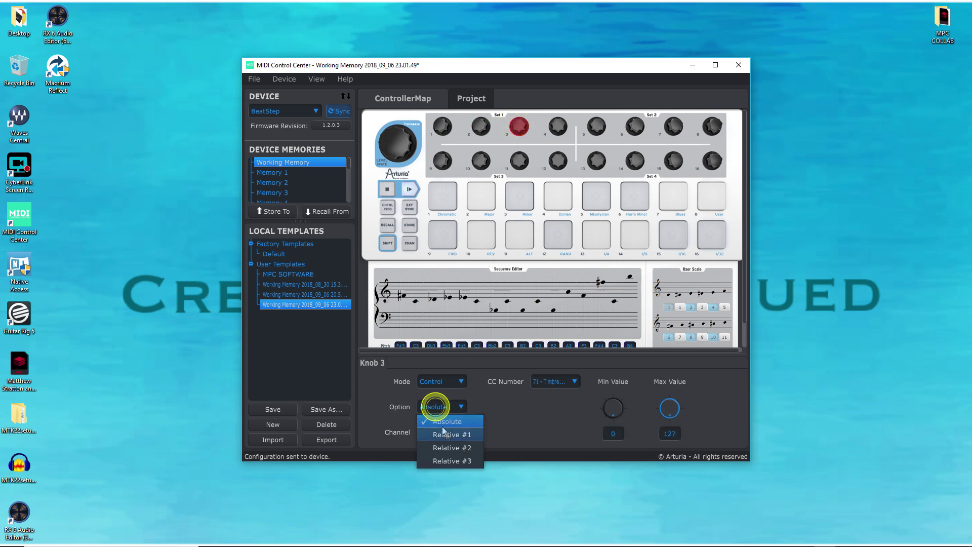
{"action": "left_click", "coordinate": [445, 436]}
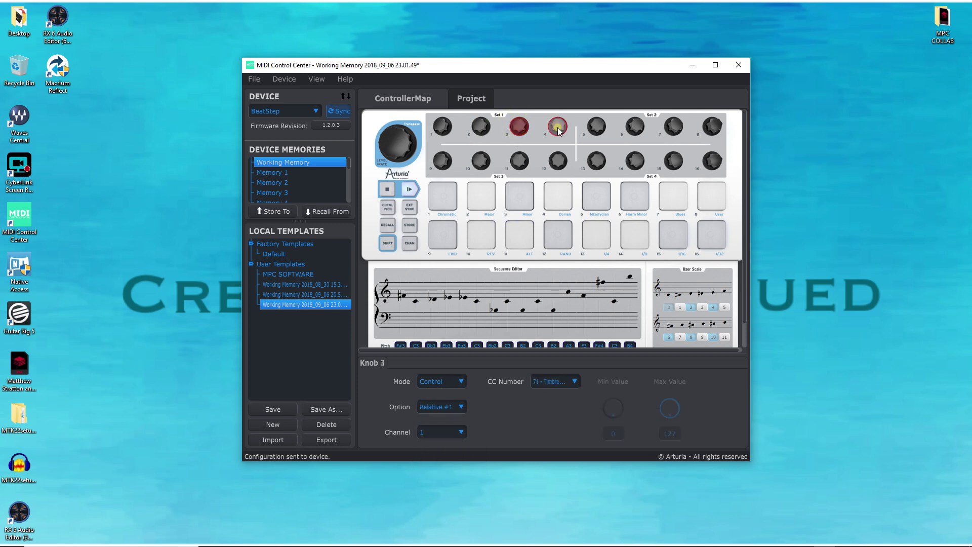
{"action": "left_click", "coordinate": [444, 411]}
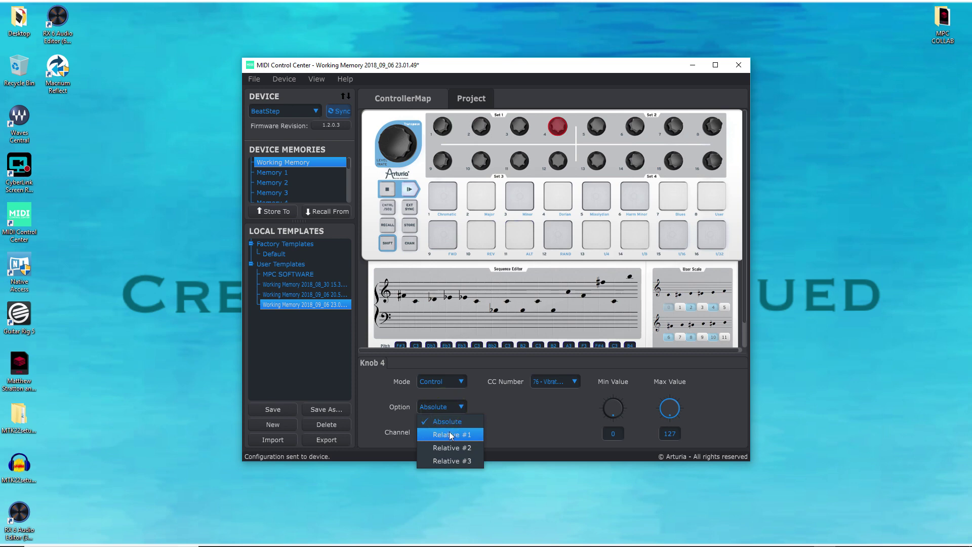
{"action": "left_click", "coordinate": [449, 431]}
{"action": "left_click", "coordinate": [595, 124]}
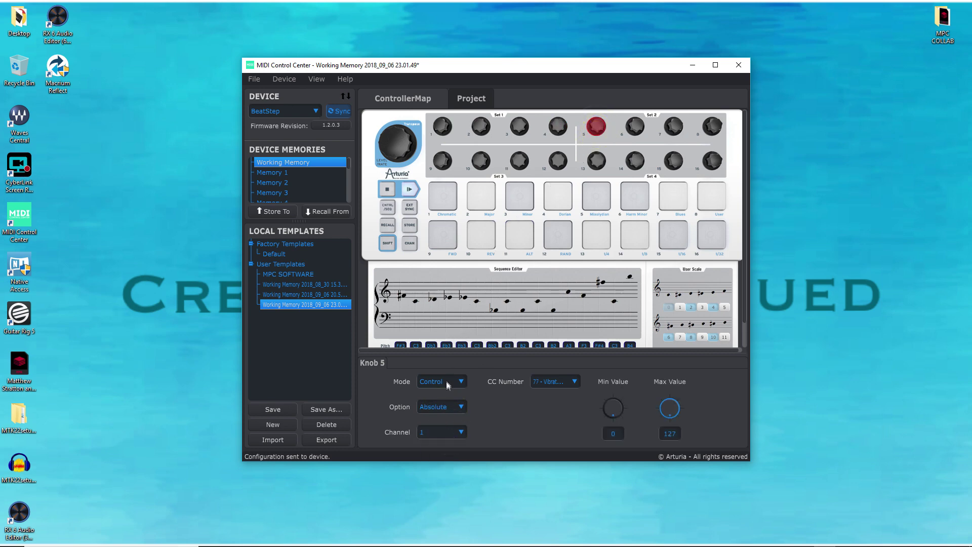
{"action": "left_click", "coordinate": [445, 406]}
{"action": "left_click", "coordinate": [448, 431]}
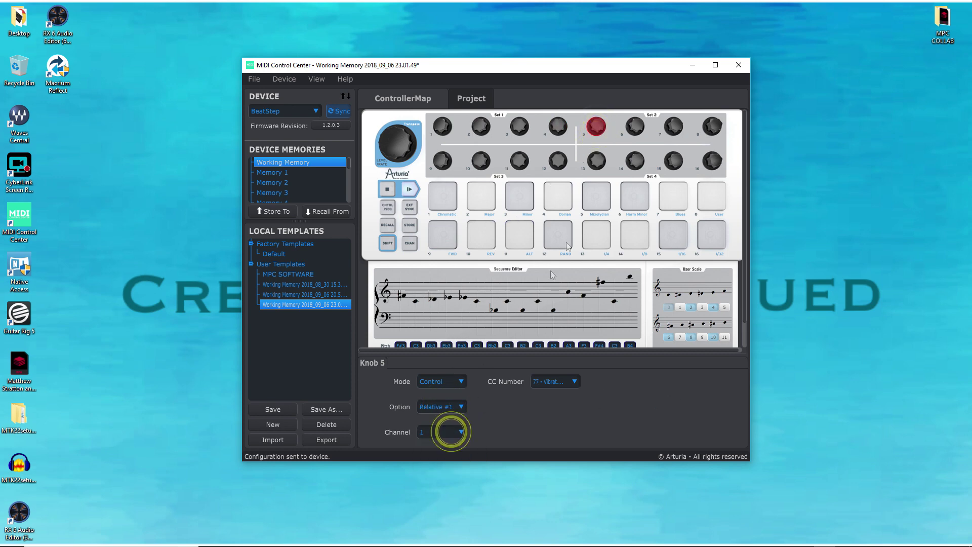
- Set Knobs 6, 7, 8 and 9 to Relative #1
{"action": "left_click", "coordinate": [632, 133]}
{"action": "left_click", "coordinate": [428, 407]}
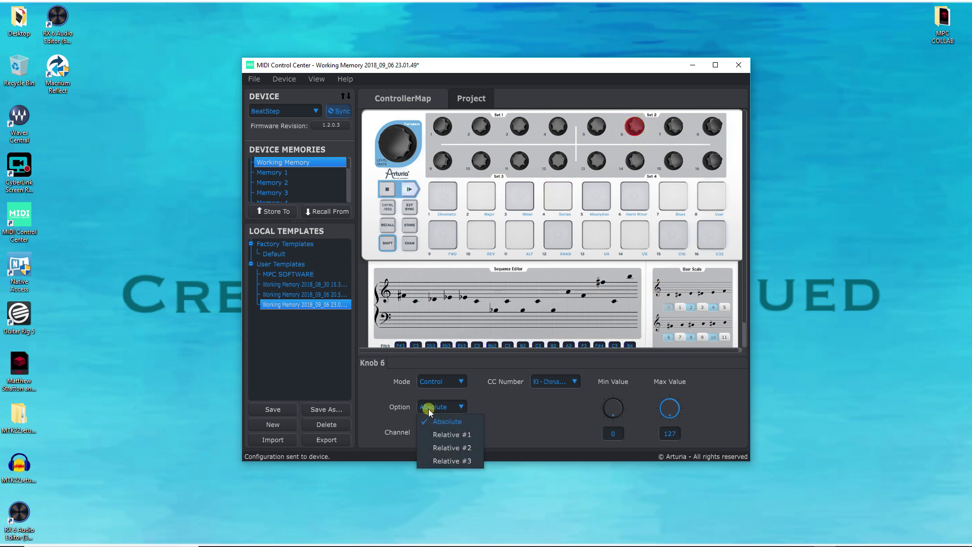
{"action": "left_click", "coordinate": [448, 435]}
{"action": "left_click", "coordinate": [675, 132]}
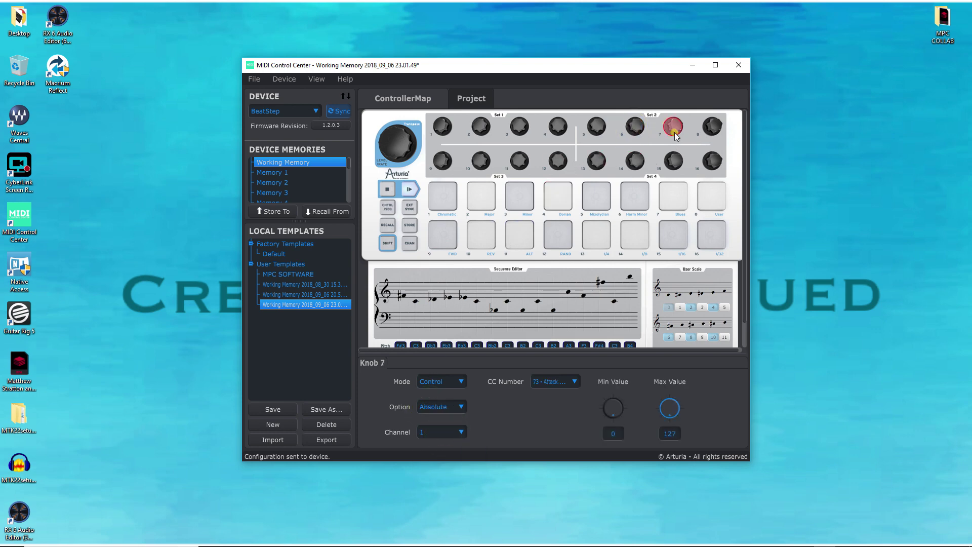
{"action": "left_click", "coordinate": [433, 405]}
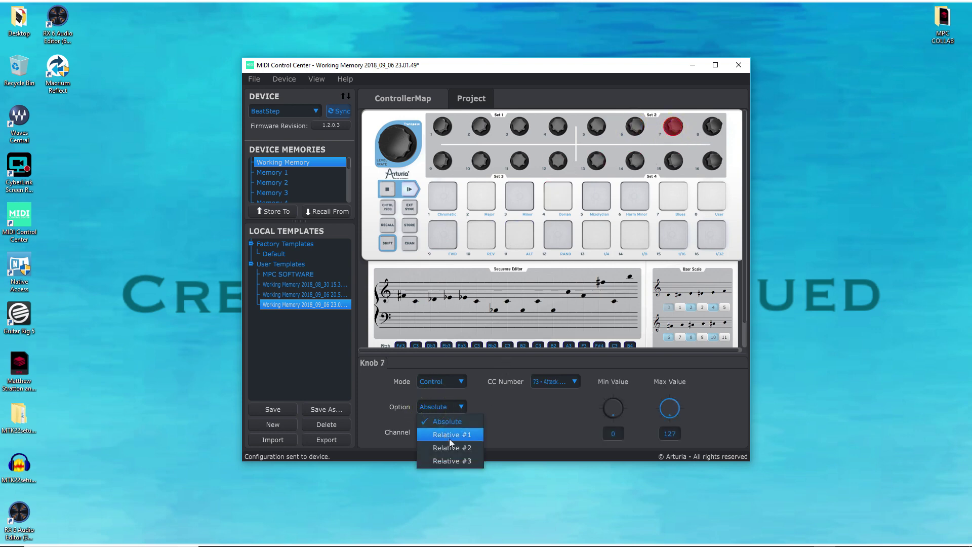
{"action": "left_click", "coordinate": [448, 438]}
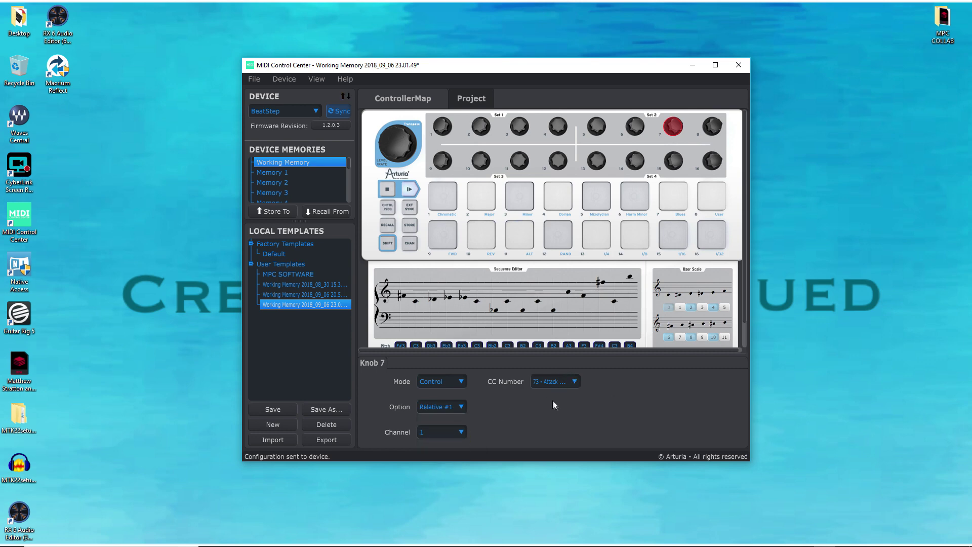
{"action": "left_click", "coordinate": [521, 376]}
{"action": "left_click", "coordinate": [711, 126]}
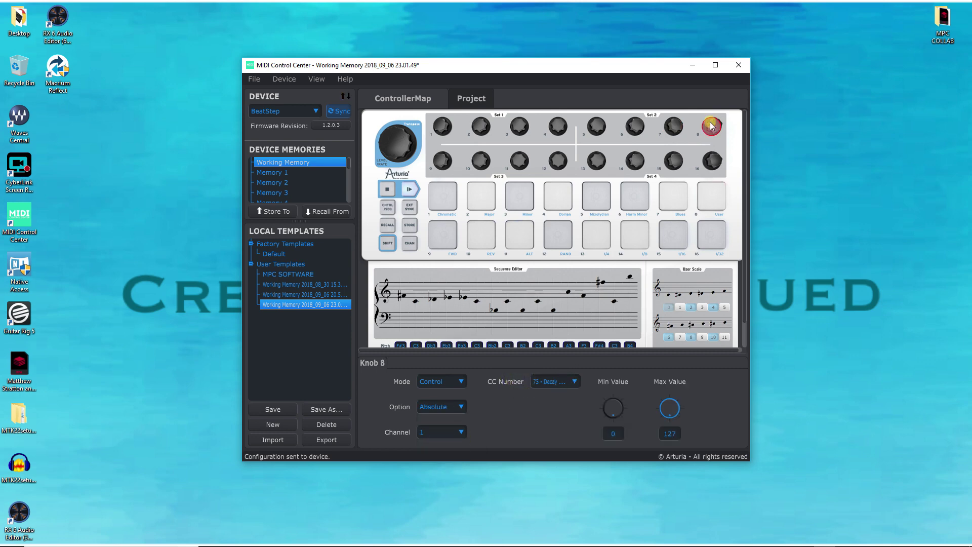
{"action": "left_click", "coordinate": [450, 403]}
{"action": "left_click", "coordinate": [452, 434]}
{"action": "left_click", "coordinate": [441, 162]}
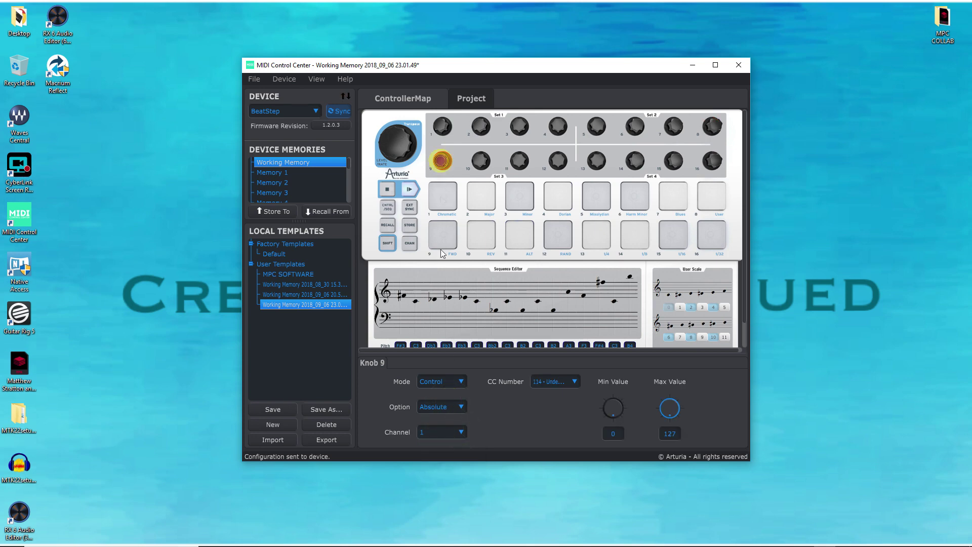
{"action": "left_click", "coordinate": [436, 407]}
{"action": "left_click", "coordinate": [439, 434]}
- Set Knob 16 and the large Knob 17 (CC 7) to Relative #1
{"action": "left_click", "coordinate": [711, 161]}
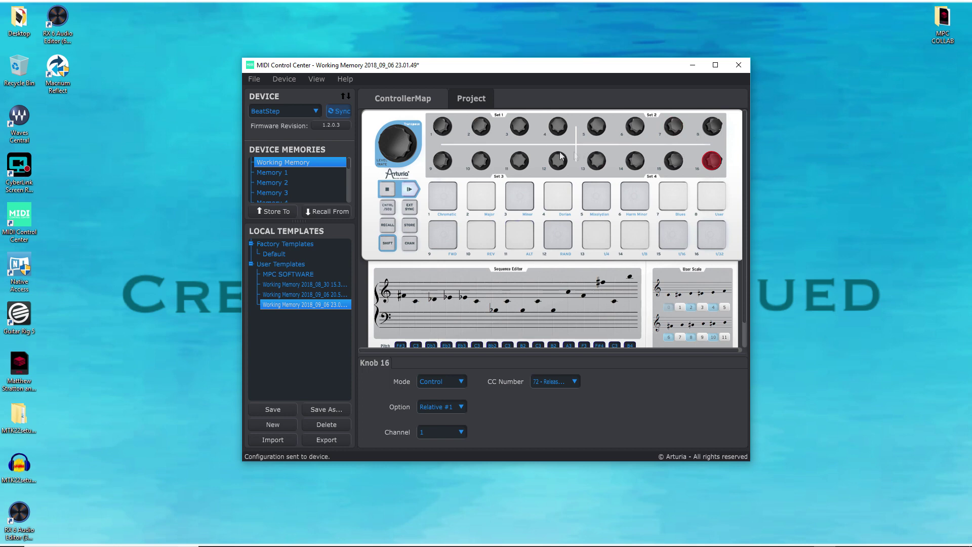
{"action": "left_click", "coordinate": [404, 152]}
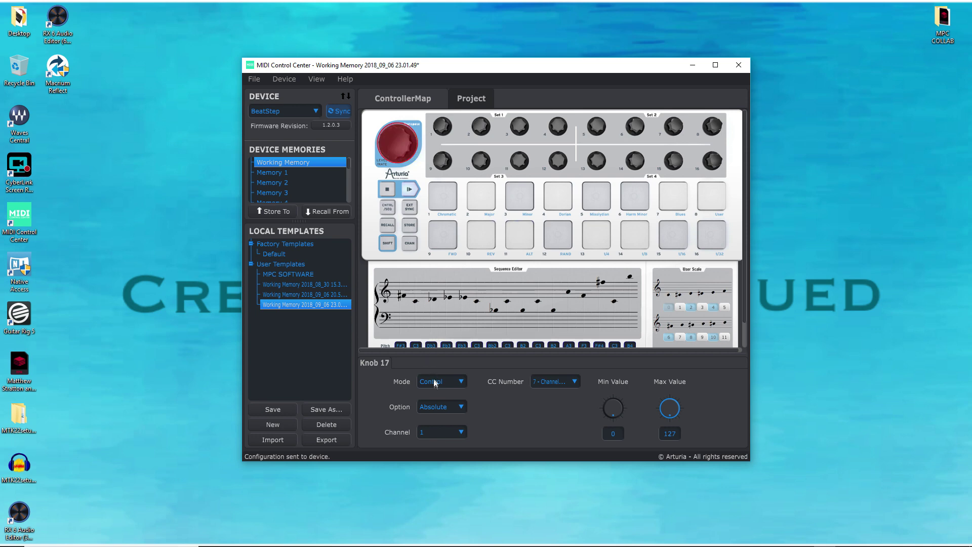
{"action": "left_click", "coordinate": [435, 406]}
{"action": "left_click", "coordinate": [438, 431]}
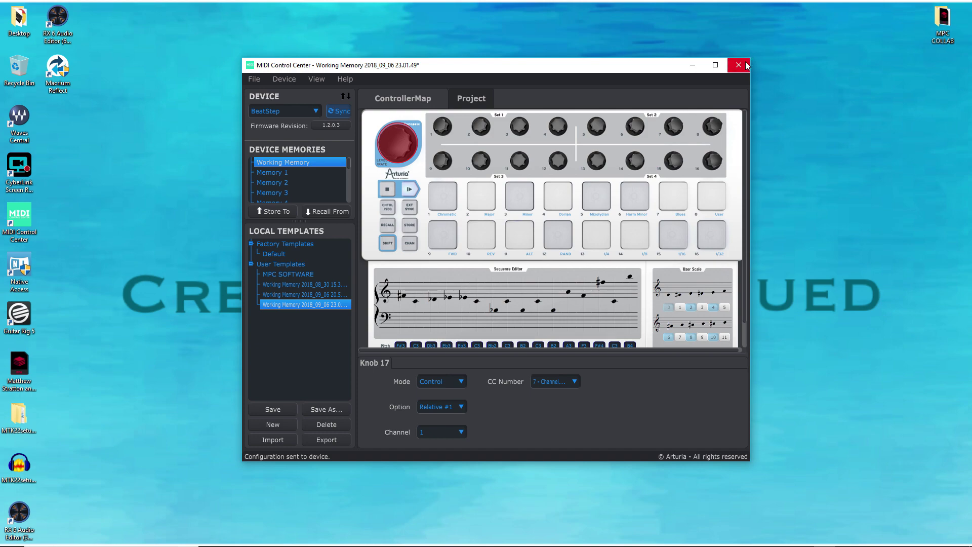
- Minimize the MIDI Control Center window to reveal the desktop
{"action": "left_click", "coordinate": [693, 65]}
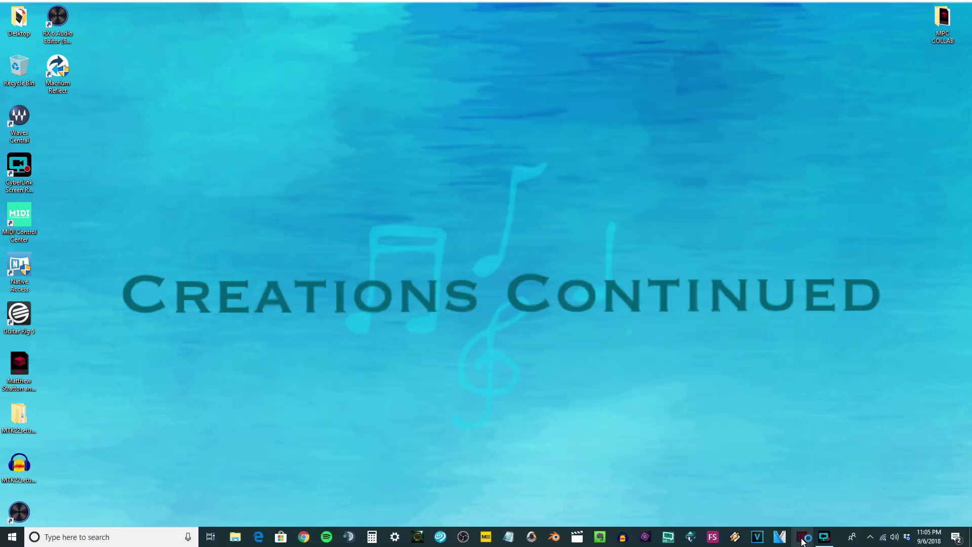
- Bring back the MPC window and open Preferences on the MIDI page
{"action": "left_click", "coordinate": [801, 537]}
{"action": "left_click", "coordinate": [11, 24]}
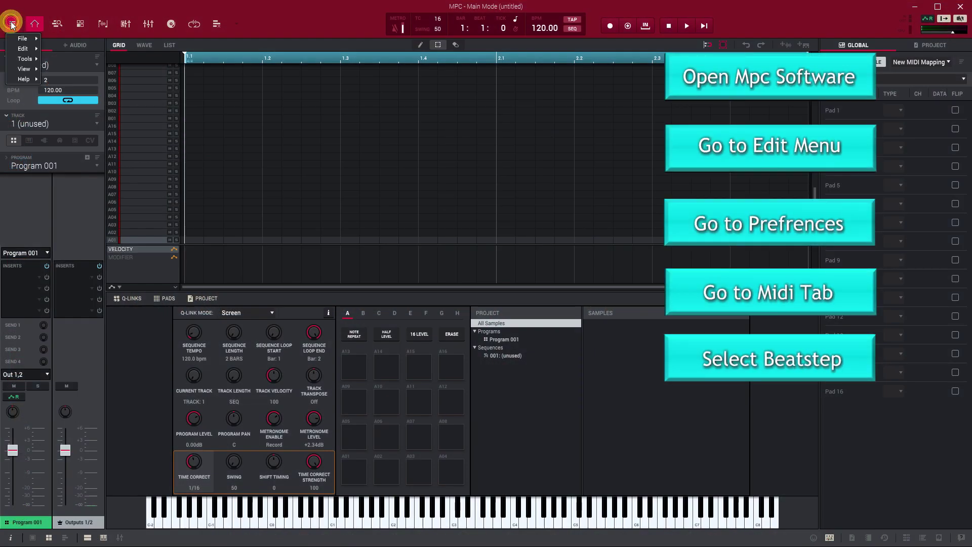
{"action": "mouse_move", "coordinate": [20, 49]}
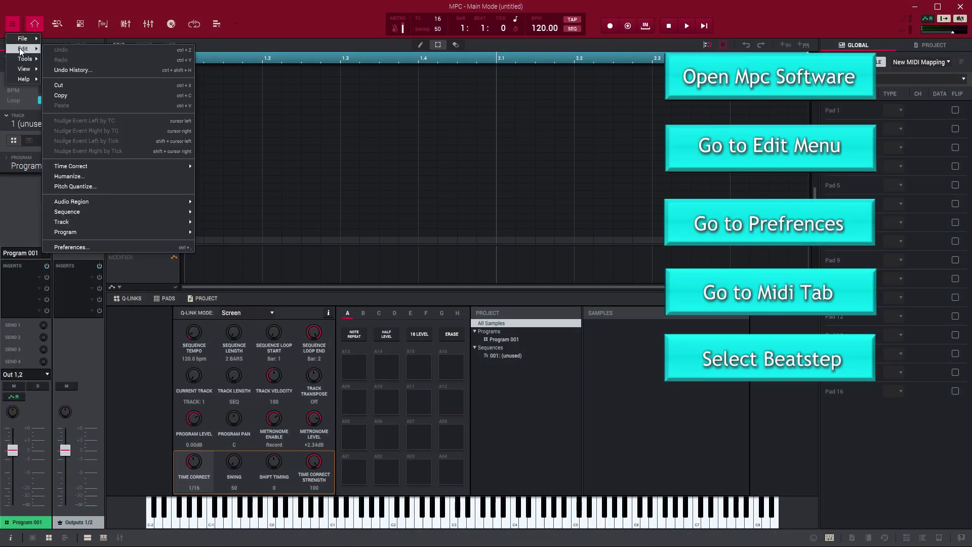
{"action": "left_click", "coordinate": [78, 246]}
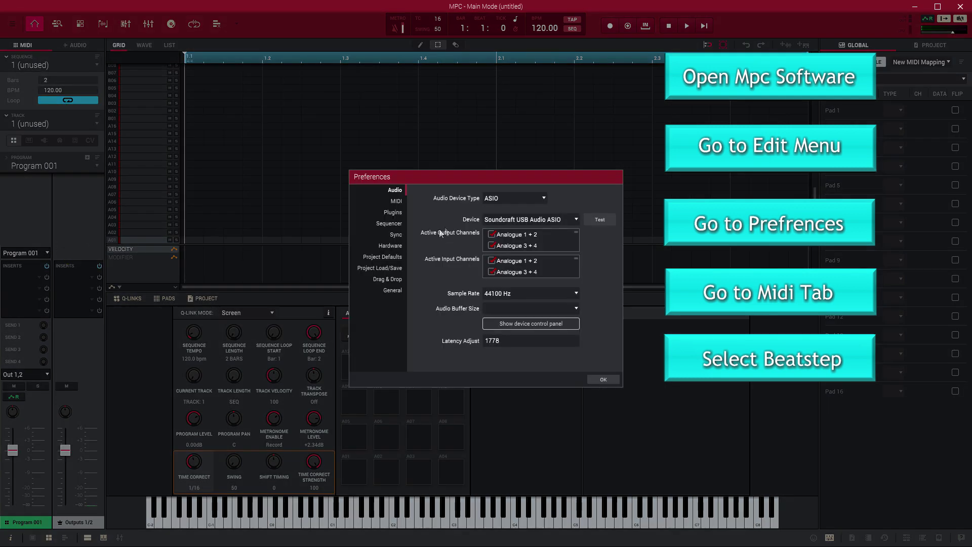
{"action": "left_click", "coordinate": [395, 202]}
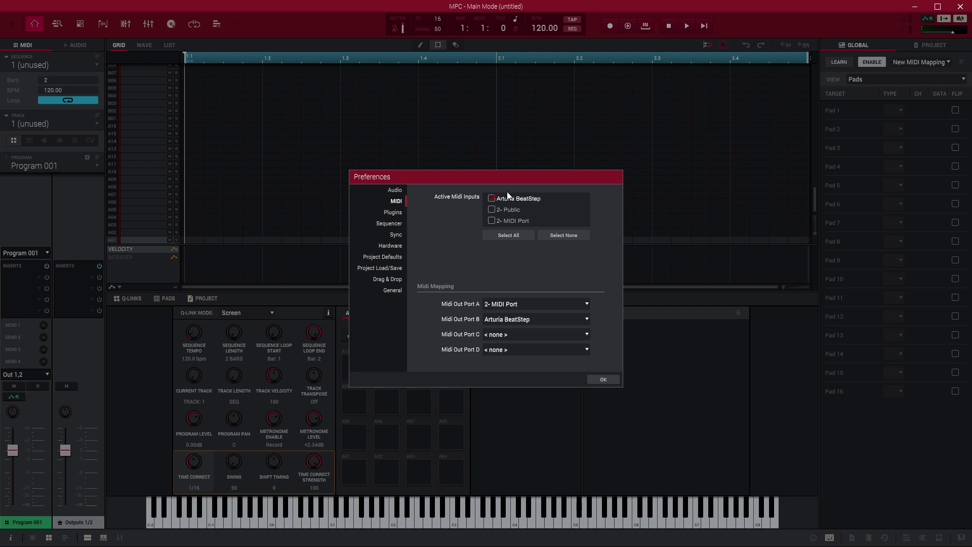
- Keep Arturia BeatStep as active MIDI input and Midi Out Port B, then confirm Preferences
{"action": "left_click", "coordinate": [395, 235]}
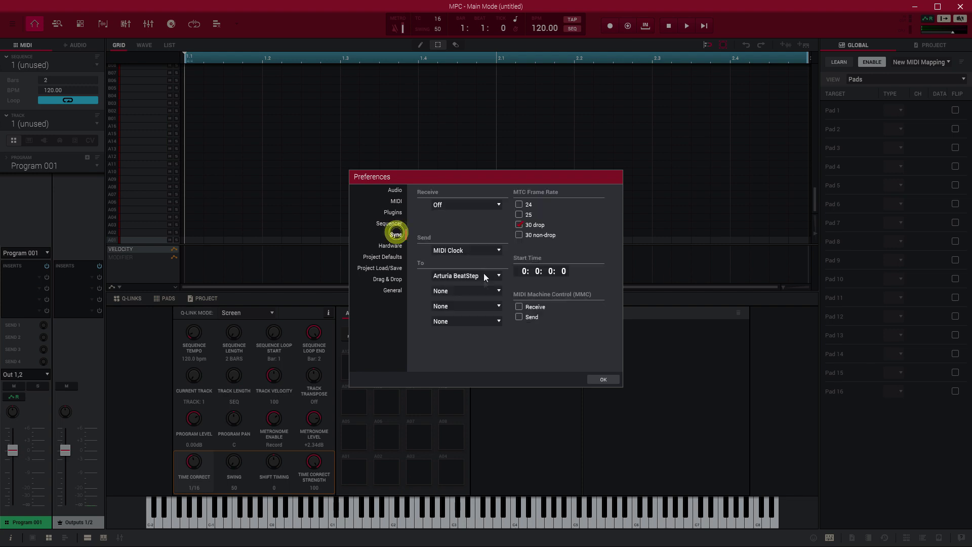
{"action": "left_click", "coordinate": [602, 378]}
{"action": "left_click", "coordinate": [602, 379]}
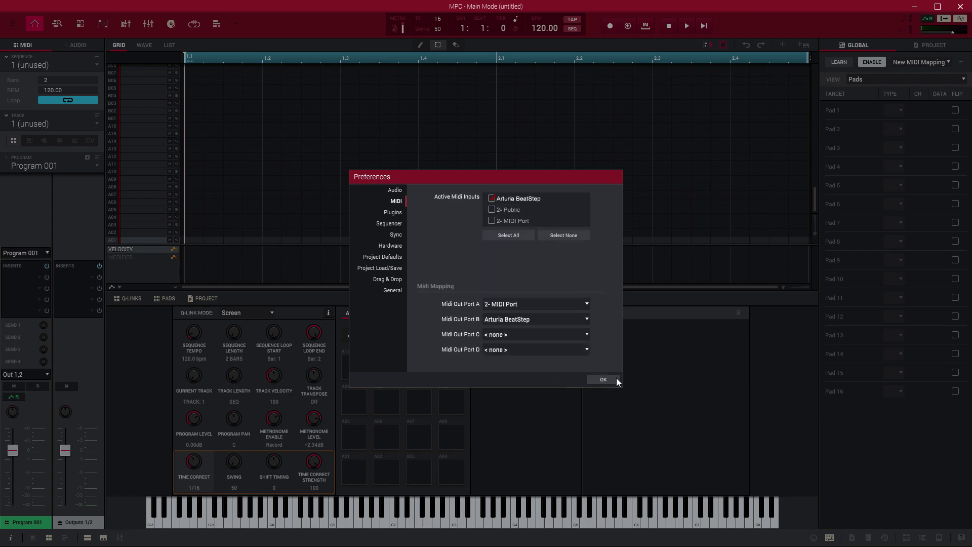
{"action": "left_click", "coordinate": [615, 377]}
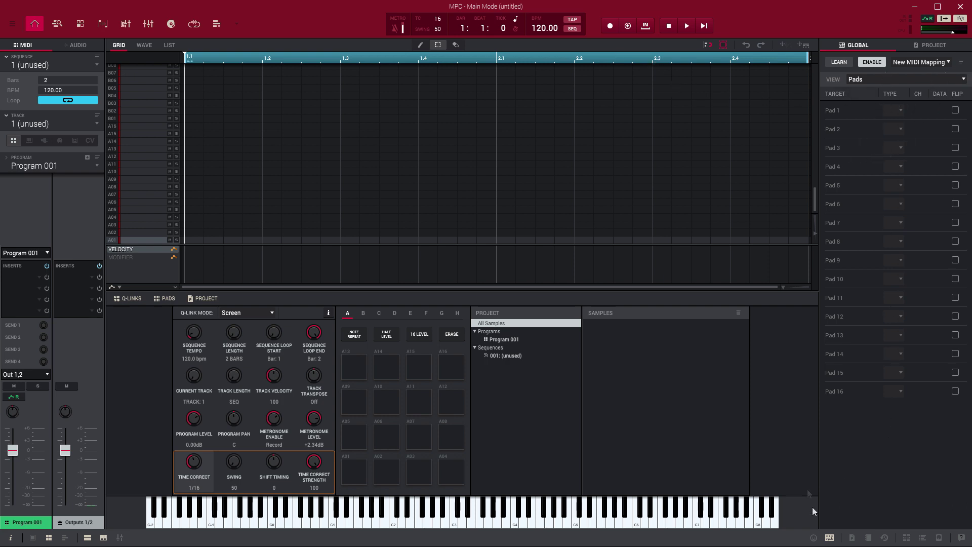
- Reopen the MIDI Learn panel and browse the Factory > Arturia and User mapping presets
{"action": "left_click", "coordinate": [829, 538]}
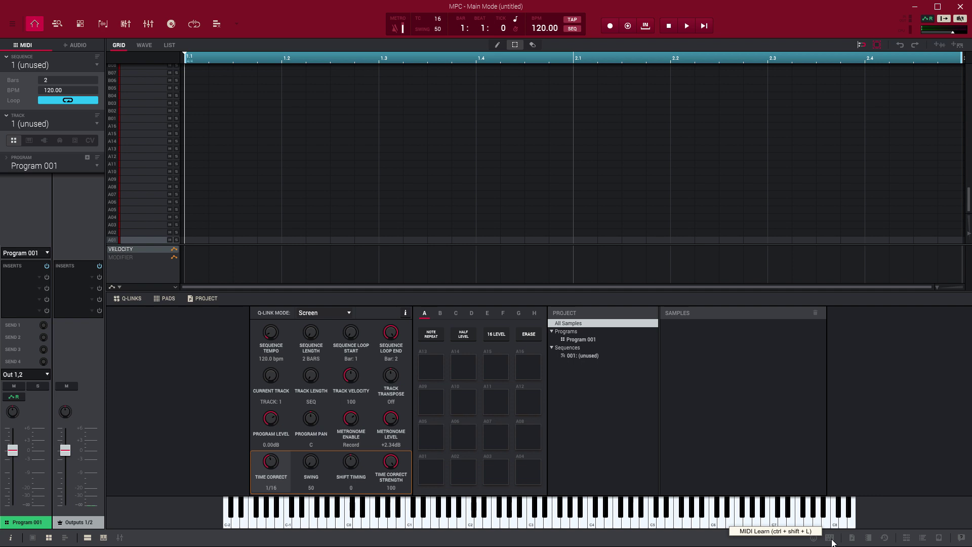
{"action": "left_click", "coordinate": [831, 539]}
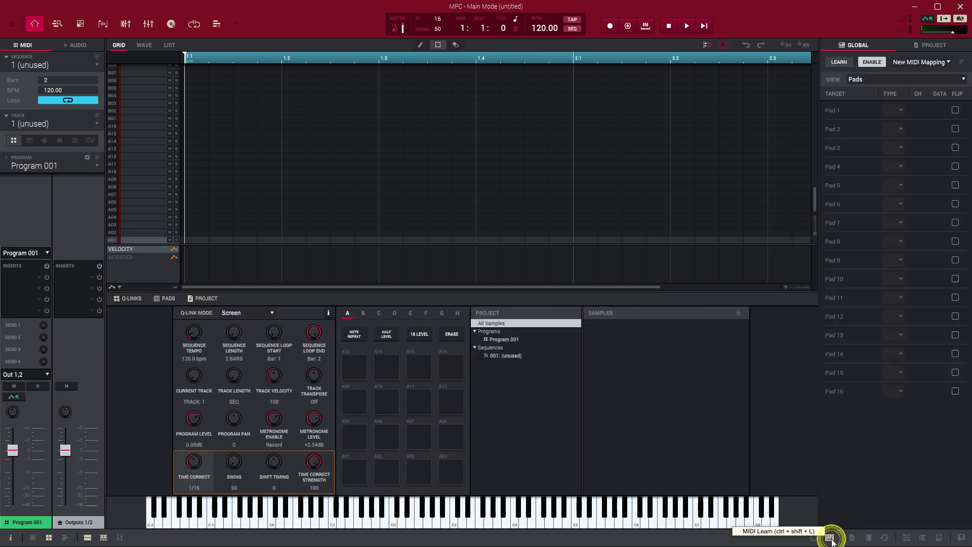
{"action": "left_click", "coordinate": [948, 64]}
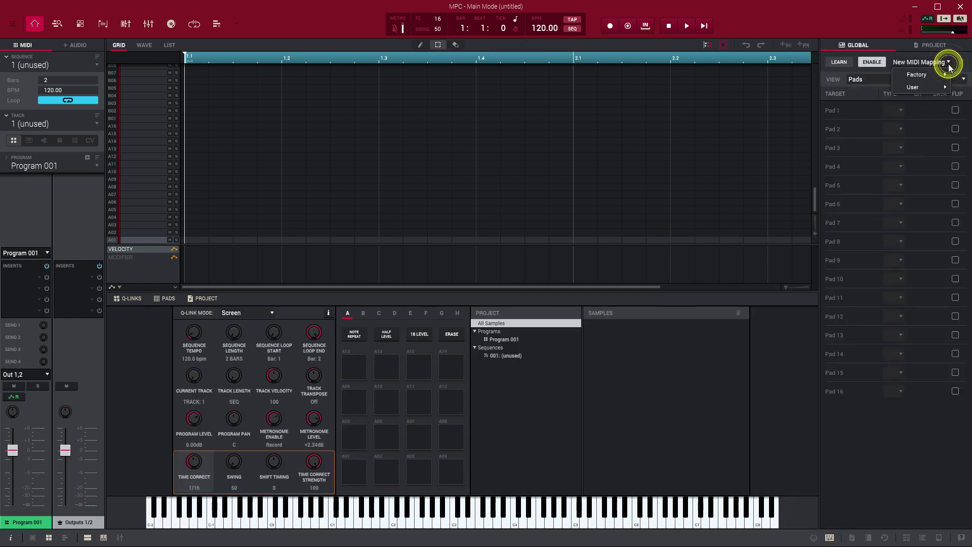
{"action": "mouse_move", "coordinate": [938, 75]}
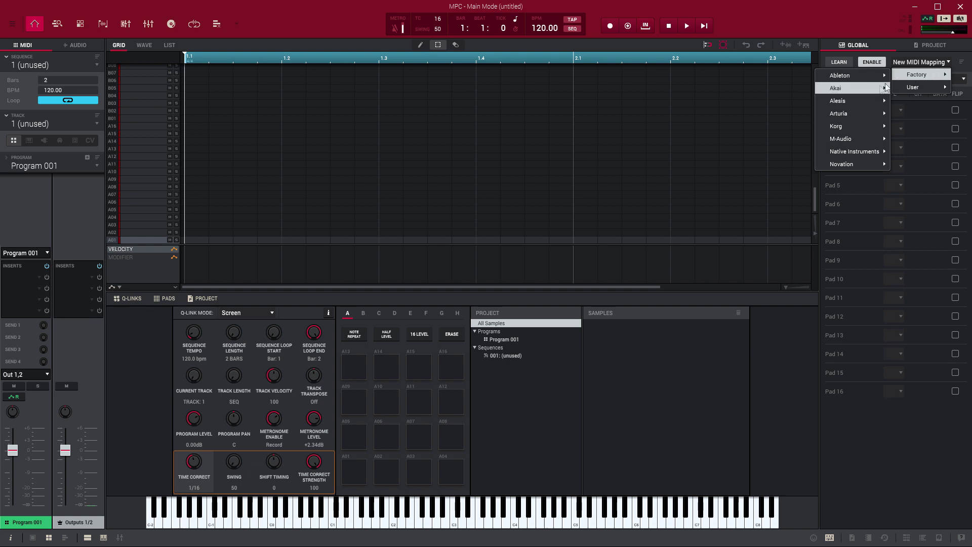
{"action": "mouse_move", "coordinate": [844, 114]}
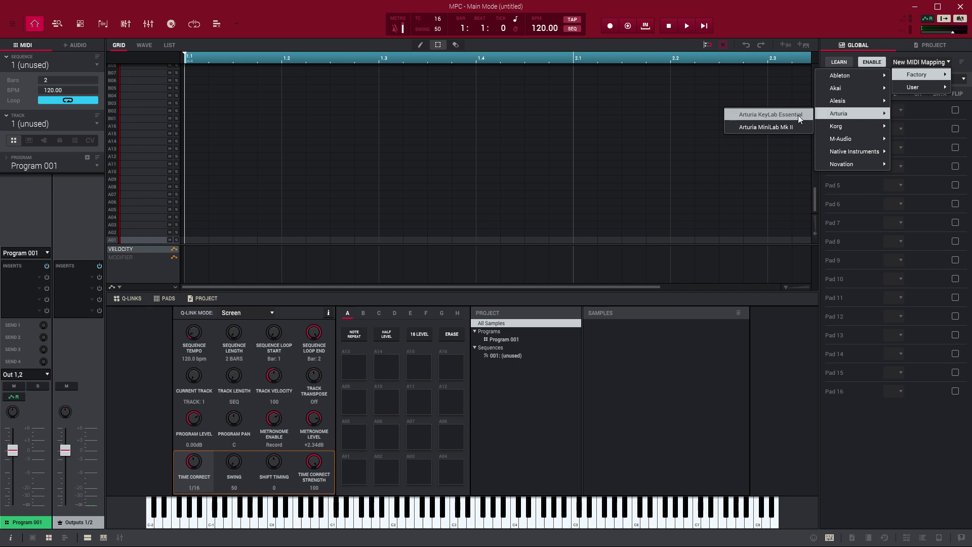
{"action": "mouse_move", "coordinate": [911, 87]}
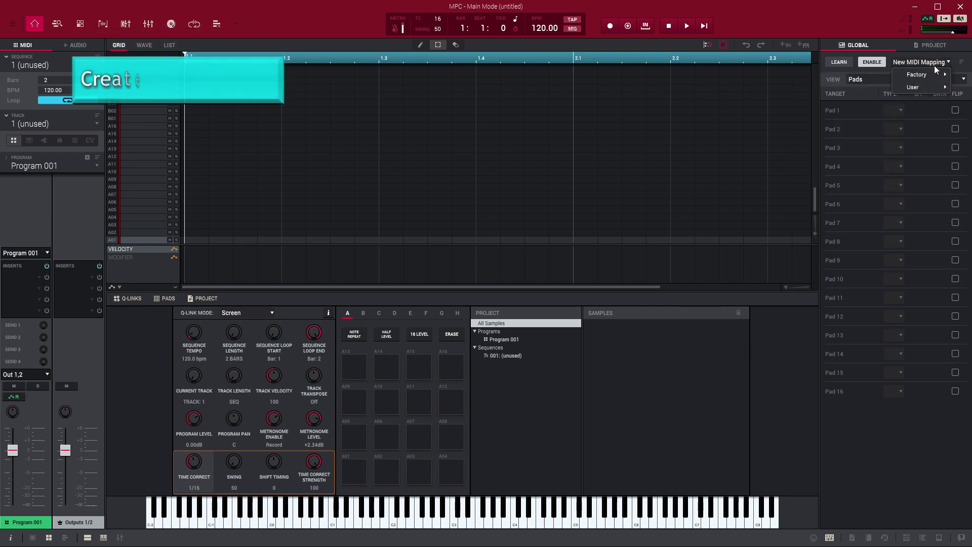
- Create a new empty MIDI map and switch LEARN mode on
{"action": "left_click", "coordinate": [961, 62]}
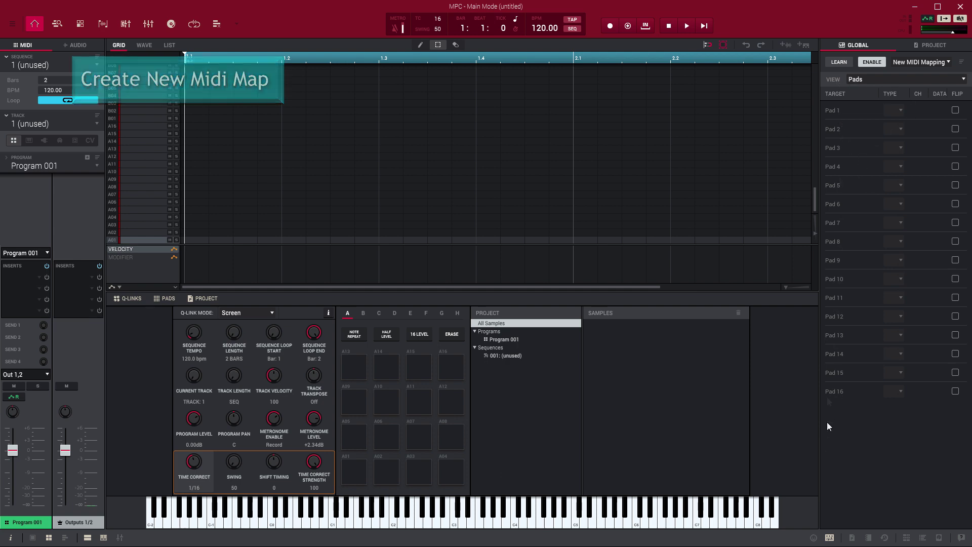
{"action": "left_click", "coordinate": [839, 62]}
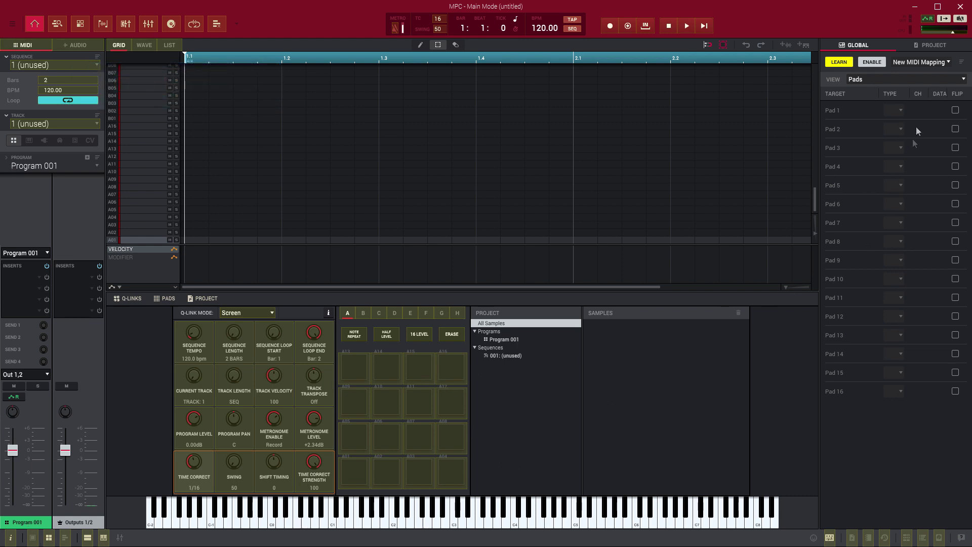
- Set the mapping panel's VIEW to Q-Links, listing Q-Link 1–16 and Q-Link Mode
{"action": "left_click", "coordinate": [888, 76]}
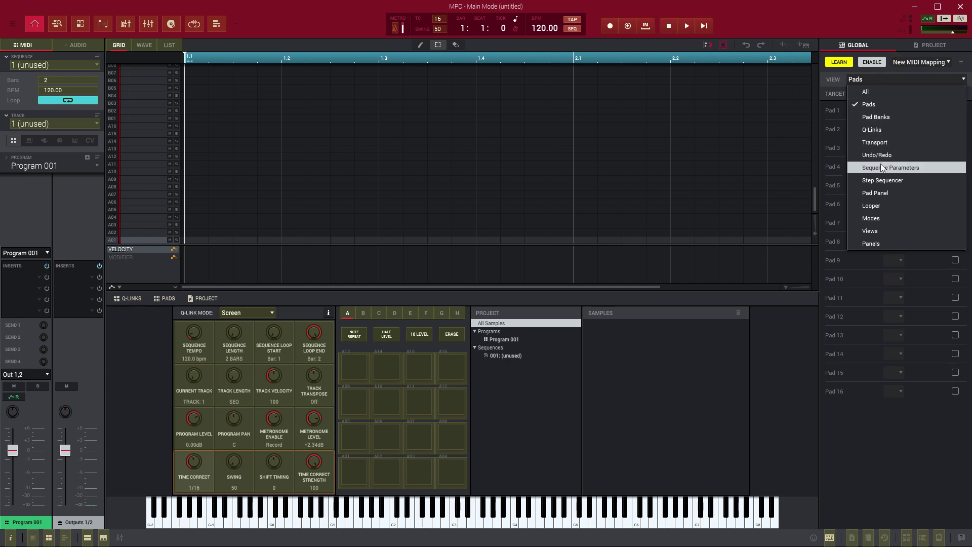
{"action": "left_click", "coordinate": [881, 129]}
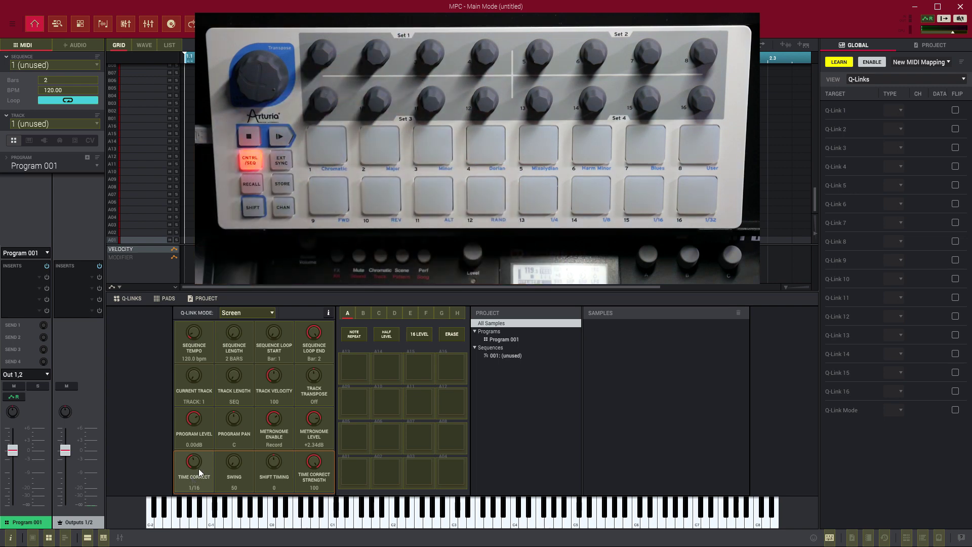
- Learn Q-Links 1–8 to BeatStep knobs, Q-Link 1 taking CC 10
{"action": "left_click", "coordinate": [198, 469]}
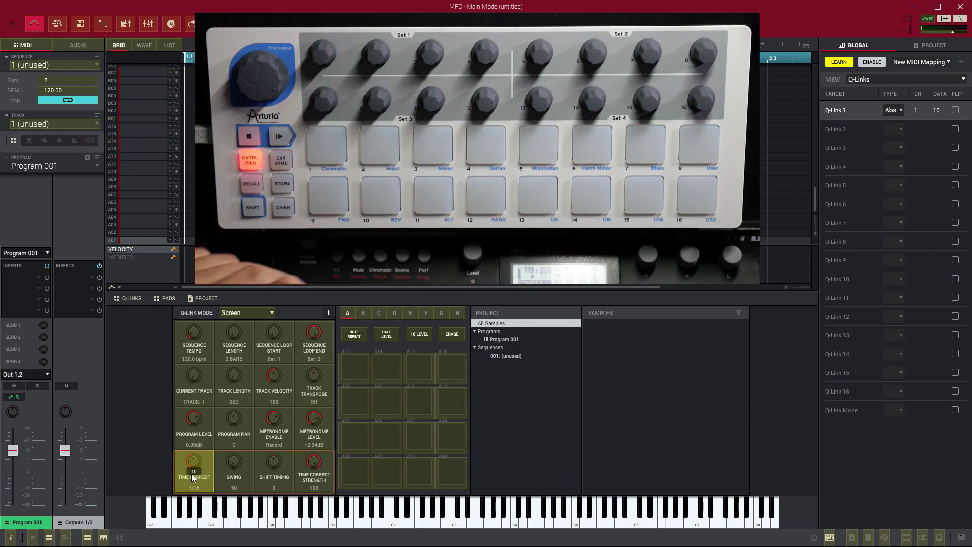
{"action": "left_click", "coordinate": [229, 470]}
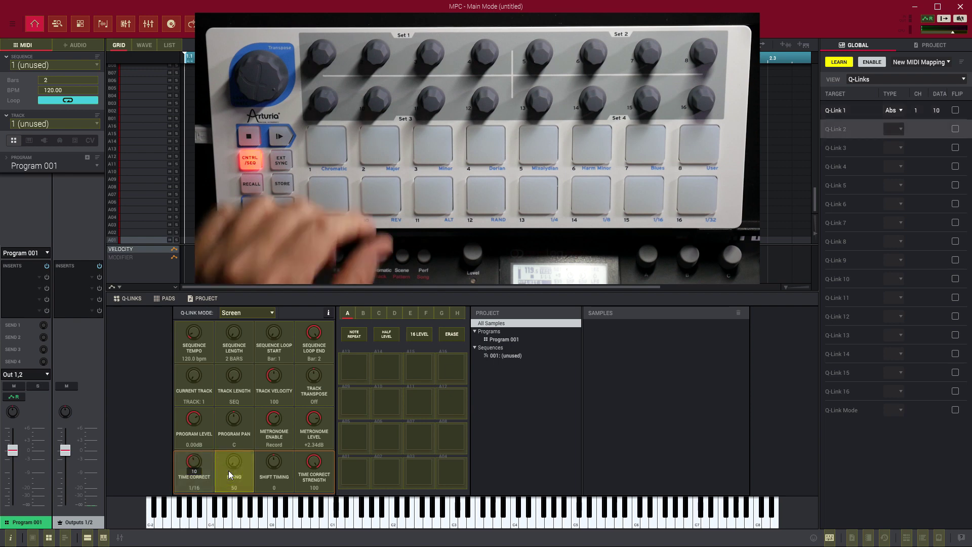
{"action": "left_click", "coordinate": [287, 471]}
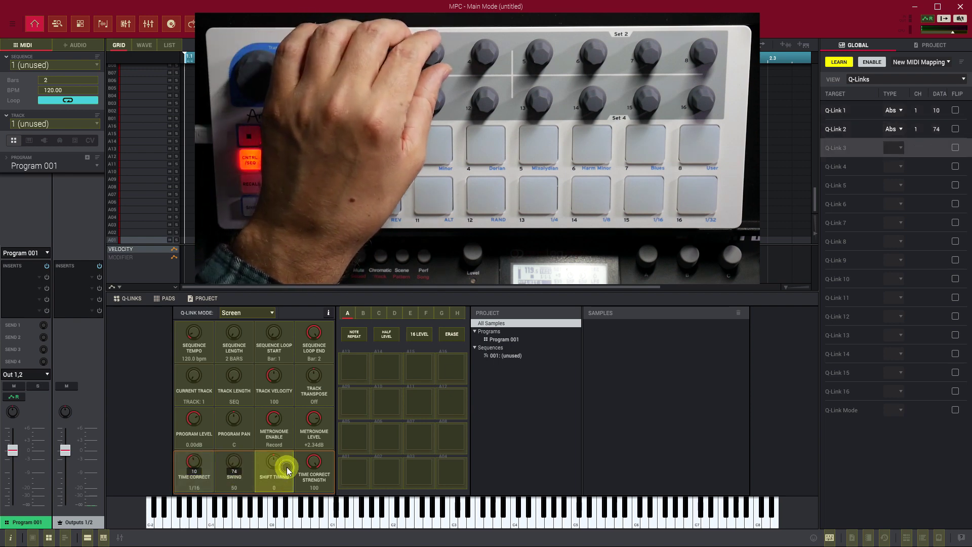
{"action": "left_click", "coordinate": [307, 466]}
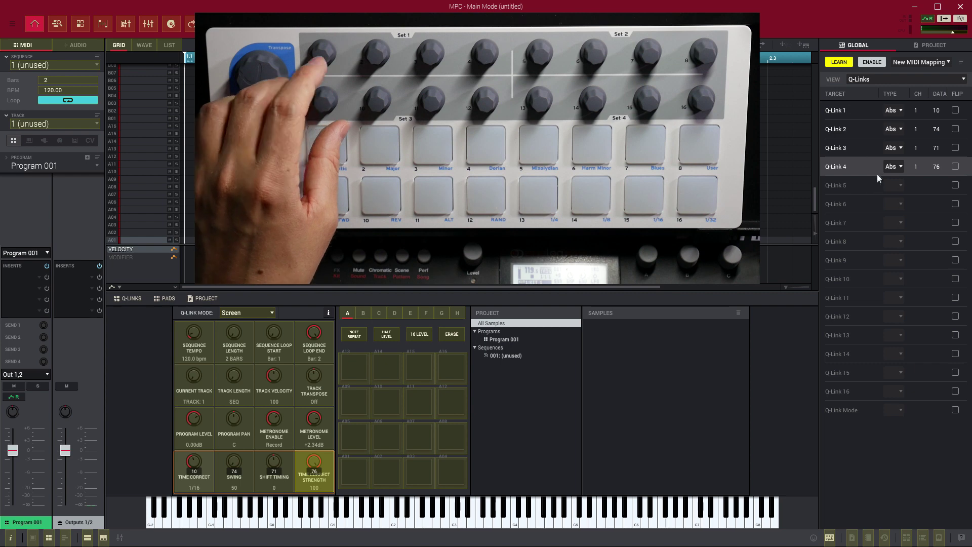
{"action": "left_click", "coordinate": [190, 438]}
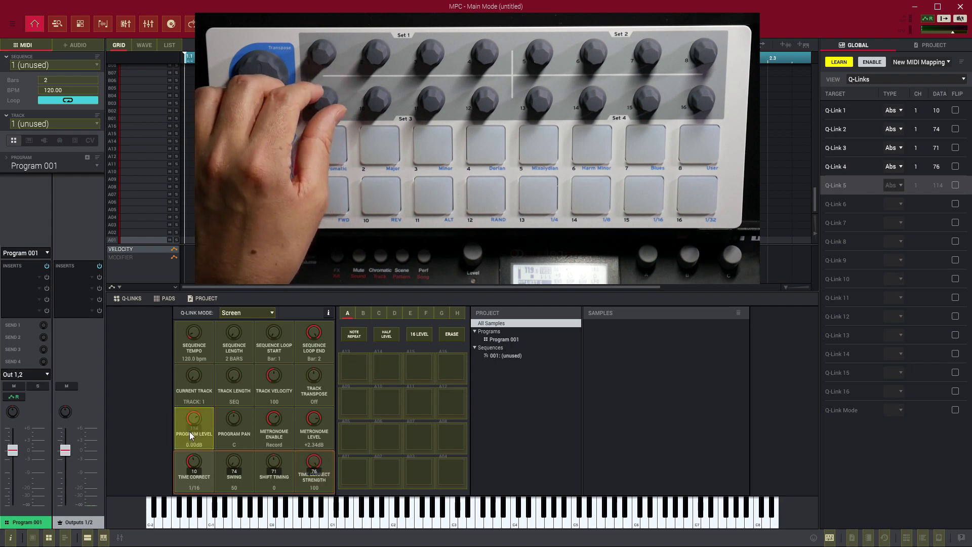
{"action": "left_click", "coordinate": [232, 423]}
{"action": "left_click", "coordinate": [273, 420]}
{"action": "left_click", "coordinate": [313, 419]}
{"action": "left_click", "coordinate": [212, 396]}
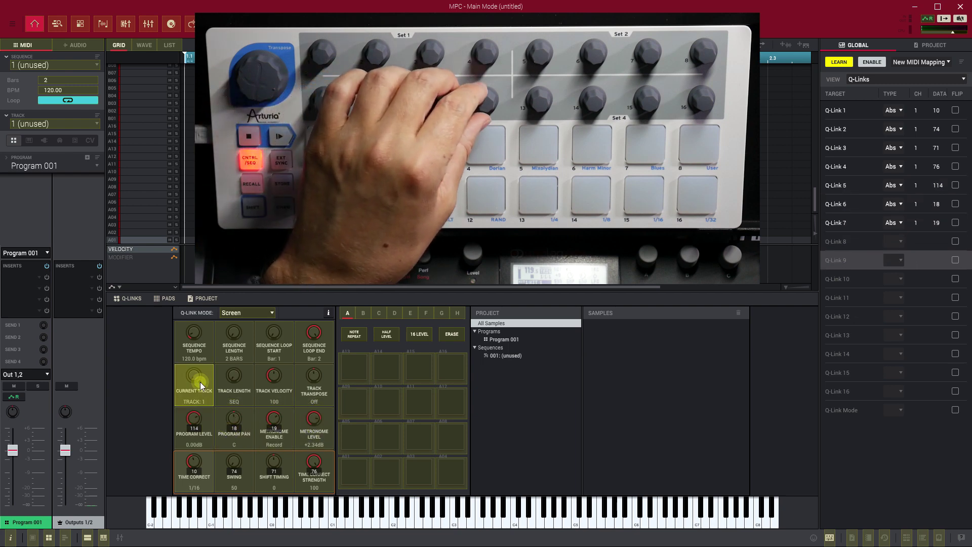
{"action": "left_click", "coordinate": [317, 425]}
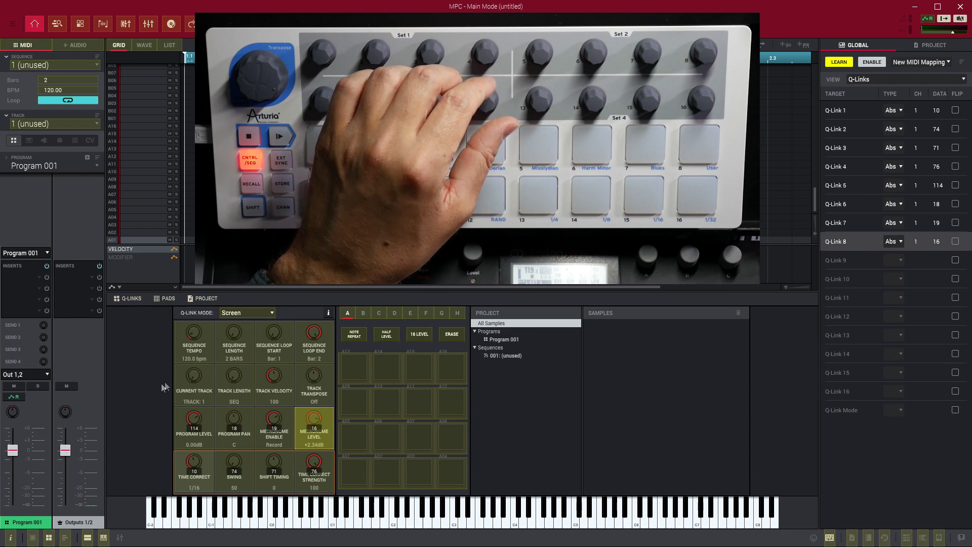
- Learn Q-Links 9–16 to BeatStep knobs, ending with Q-Link 16 at CC 72
{"action": "left_click", "coordinate": [199, 373]}
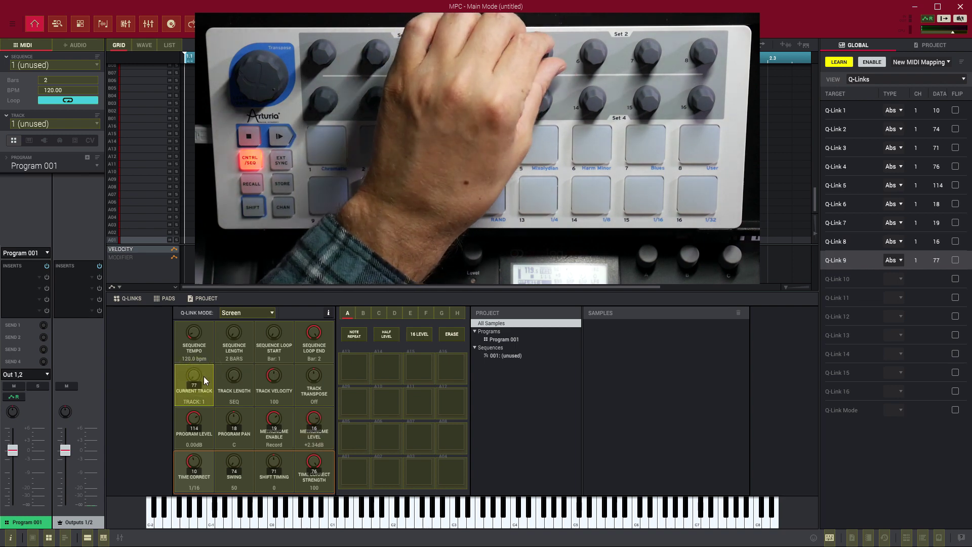
{"action": "left_click", "coordinate": [233, 385]}
{"action": "left_click", "coordinate": [284, 376]}
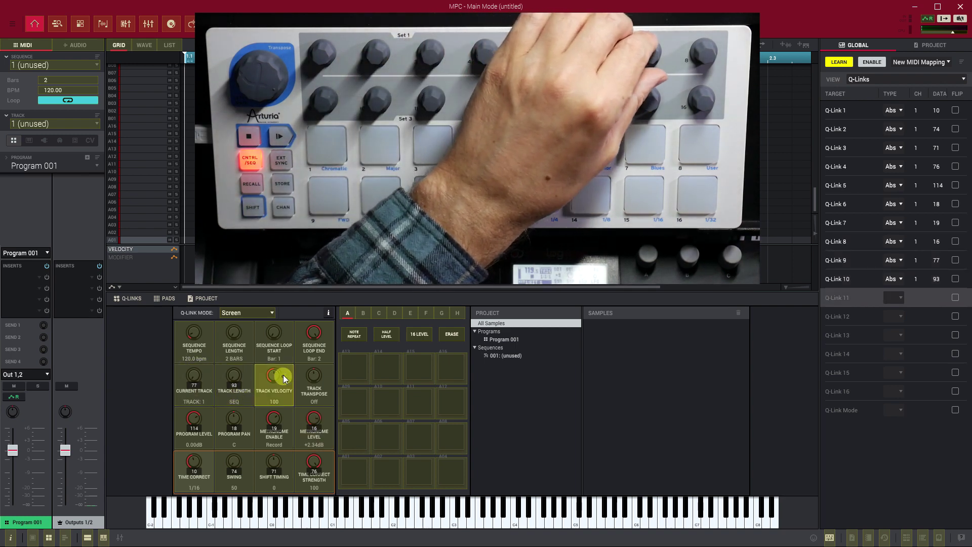
{"action": "left_click", "coordinate": [305, 375]}
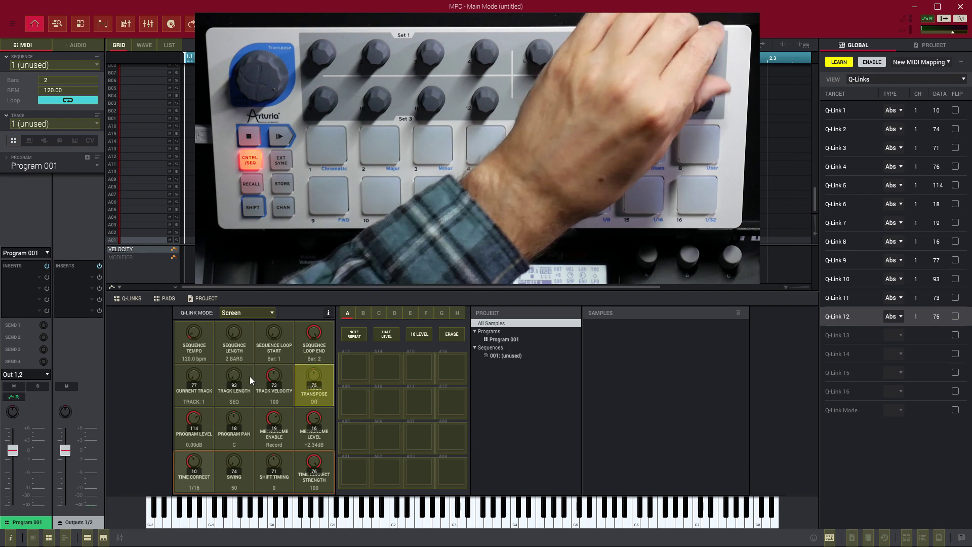
{"action": "left_click", "coordinate": [208, 342]}
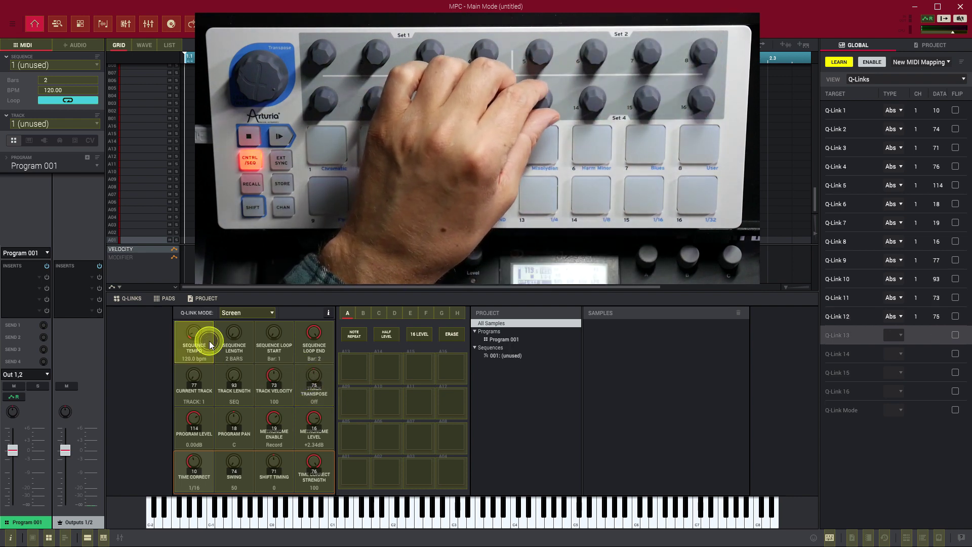
{"action": "left_click", "coordinate": [234, 344]}
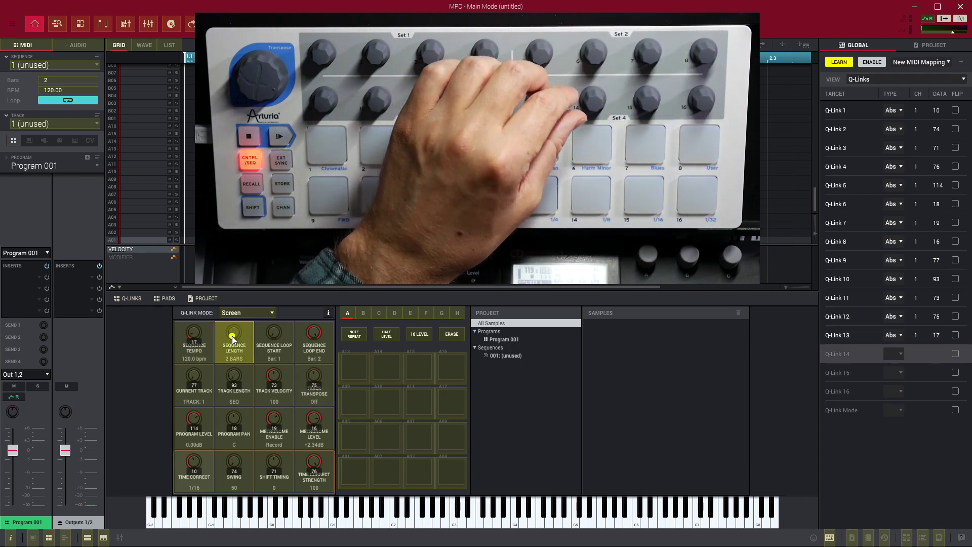
{"action": "left_click", "coordinate": [276, 354]}
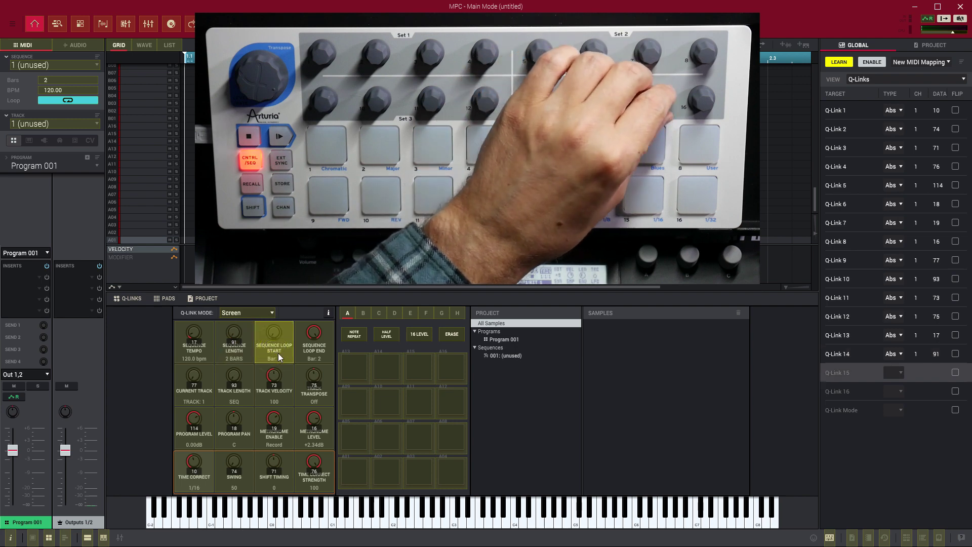
{"action": "left_click", "coordinate": [311, 335]}
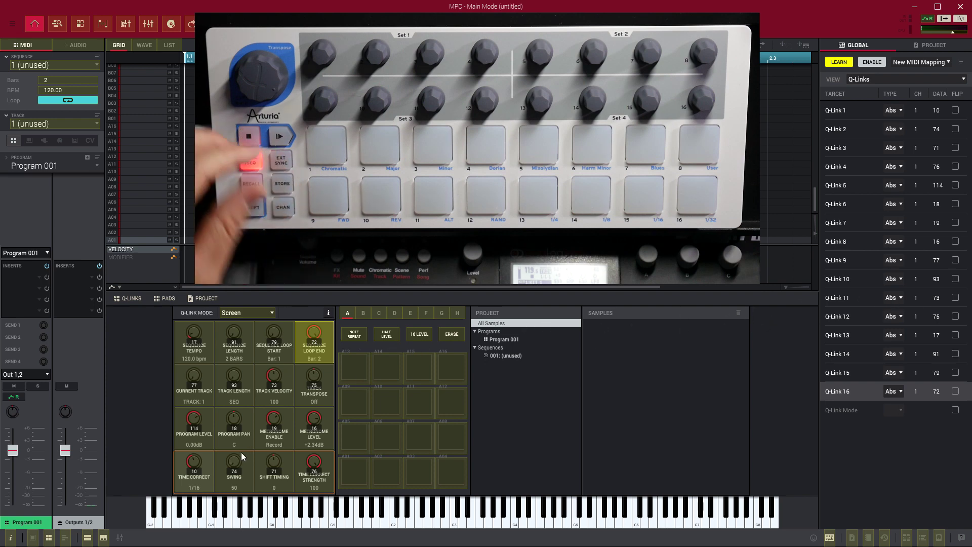
{"action": "left_click", "coordinate": [210, 470]}
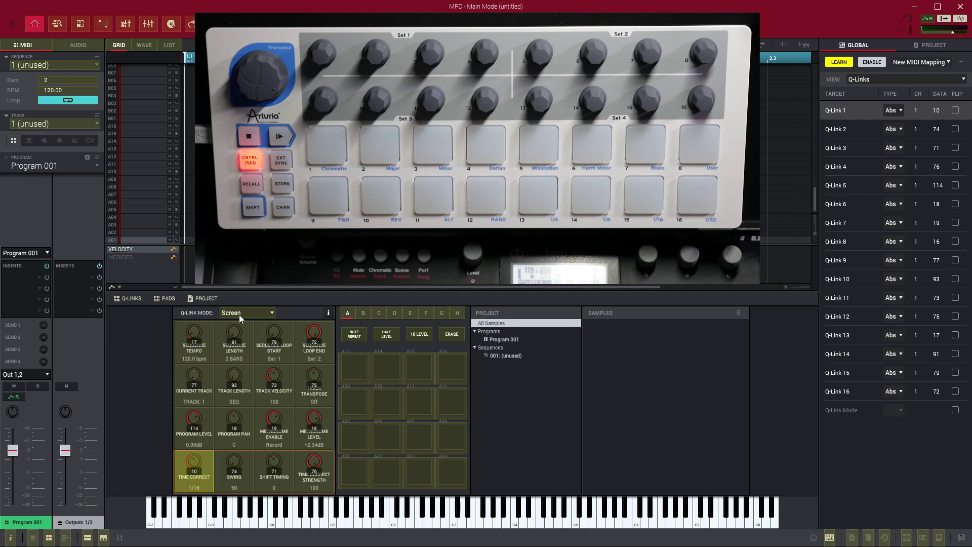
- MIDI-learn Q-Link Mode to the BeatStep control on CC 7, channel 1, then open Q-Link 1's type options
{"action": "left_click", "coordinate": [266, 315]}
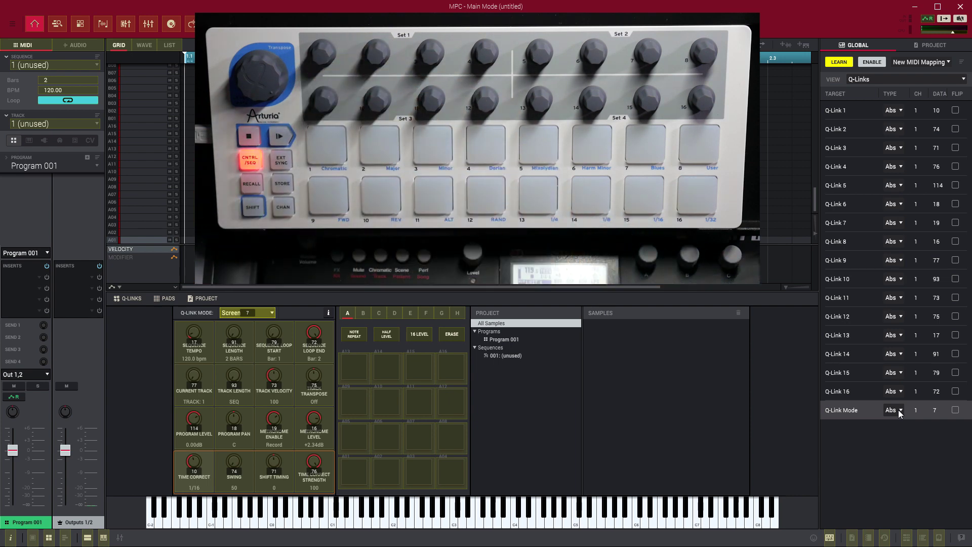
{"action": "left_click", "coordinate": [900, 110]}
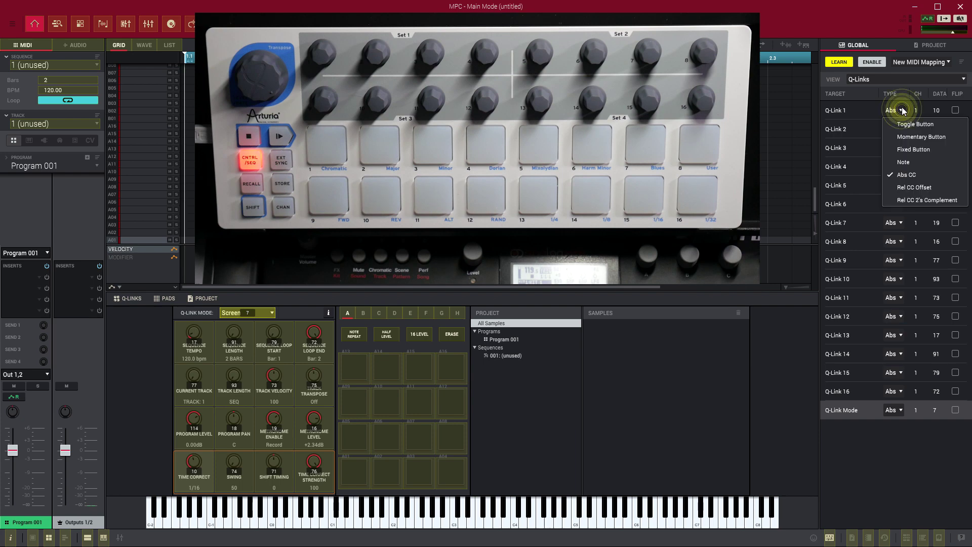
- Set Q-Links 1 through 8 to Rel CC Offset
{"action": "left_click", "coordinate": [949, 190]}
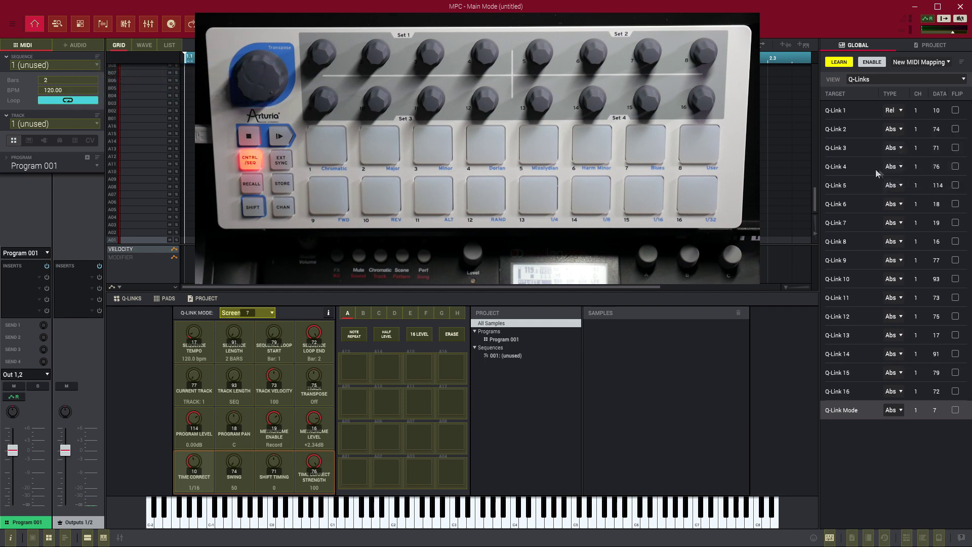
{"action": "left_click", "coordinate": [891, 131]}
{"action": "left_click", "coordinate": [902, 208]}
{"action": "left_click", "coordinate": [890, 148]}
{"action": "left_click", "coordinate": [911, 222]}
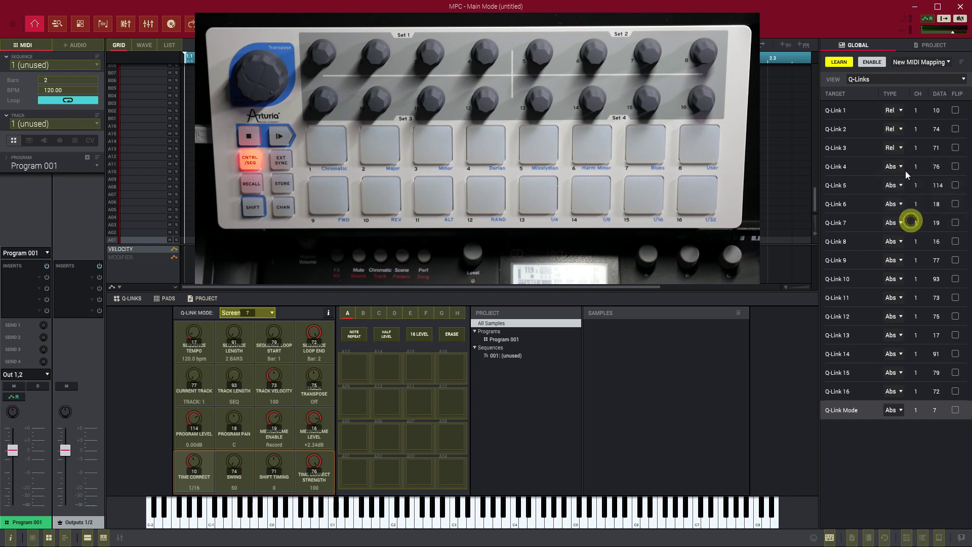
{"action": "left_click", "coordinate": [901, 167]}
{"action": "left_click", "coordinate": [909, 242]}
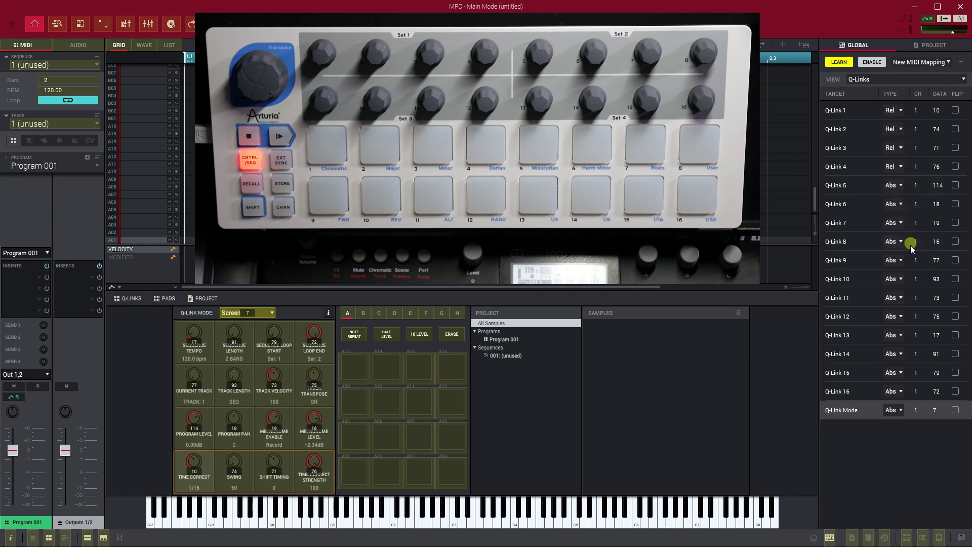
{"action": "left_click", "coordinate": [894, 186]}
{"action": "left_click", "coordinate": [920, 261]}
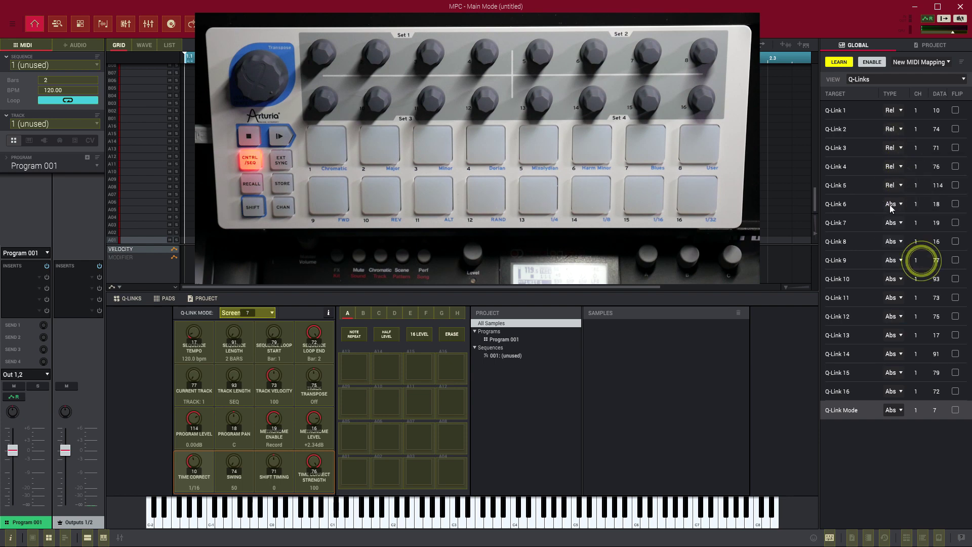
{"action": "left_click", "coordinate": [893, 204]}
{"action": "left_click", "coordinate": [910, 281]}
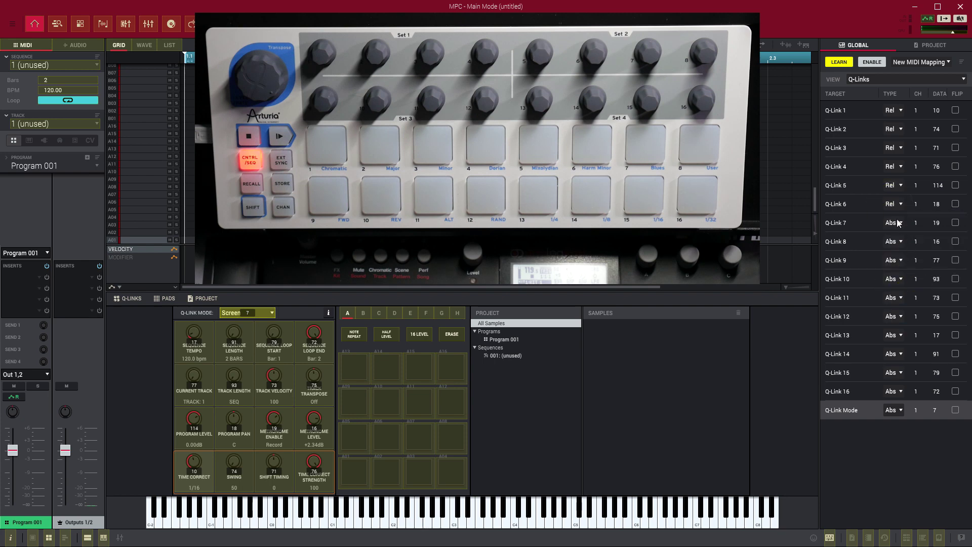
{"action": "left_click", "coordinate": [898, 223]}
{"action": "left_click", "coordinate": [910, 299]}
{"action": "left_click", "coordinate": [894, 241]}
{"action": "left_click", "coordinate": [908, 317]}
- Set Q-Links 9 through 16 and Q-Link Mode to Rel CC Offset
{"action": "left_click", "coordinate": [898, 260]}
{"action": "left_click", "coordinate": [908, 336]}
{"action": "left_click", "coordinate": [891, 280]}
{"action": "left_click", "coordinate": [909, 355]}
{"action": "left_click", "coordinate": [901, 299]}
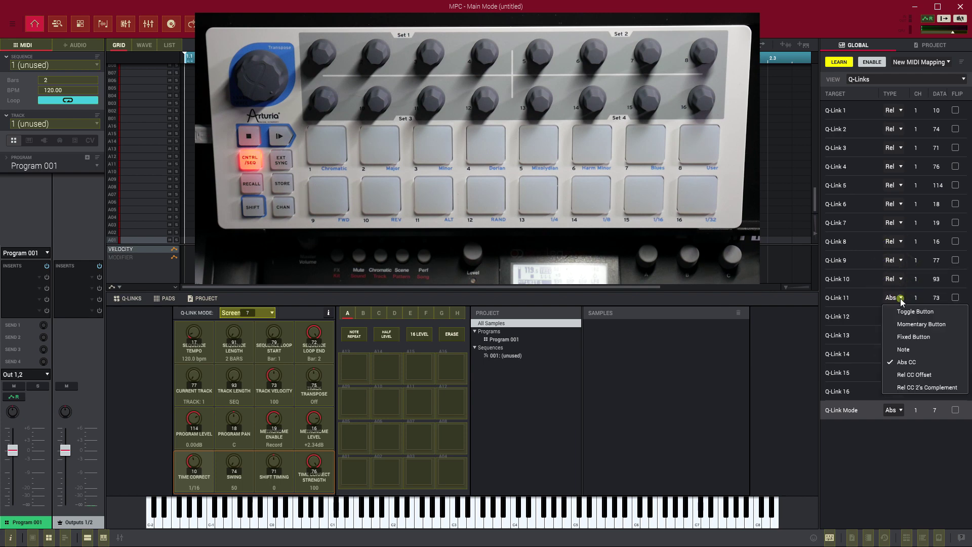
{"action": "left_click", "coordinate": [908, 374]}
{"action": "left_click", "coordinate": [893, 316]}
{"action": "left_click", "coordinate": [898, 394]}
{"action": "left_click", "coordinate": [890, 335]}
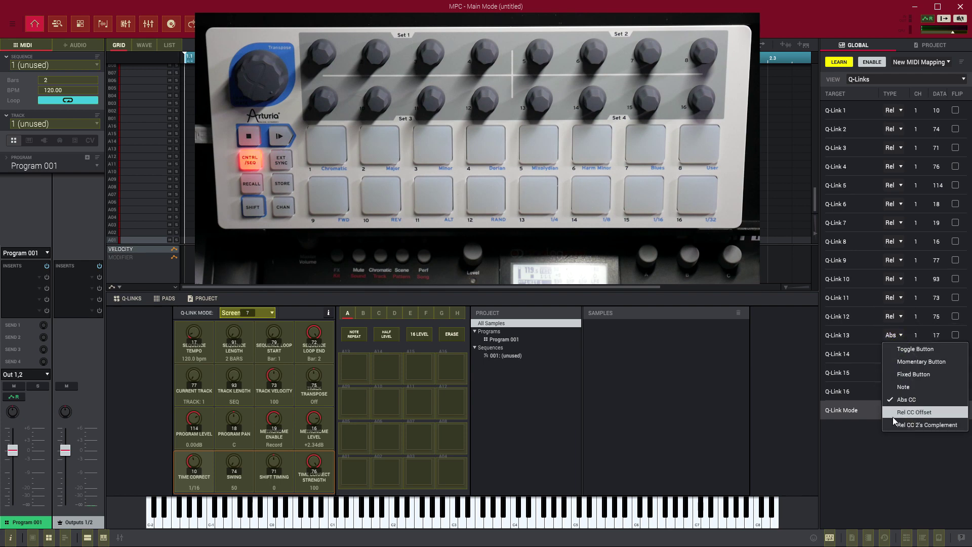
{"action": "left_click", "coordinate": [894, 414]}
{"action": "left_click", "coordinate": [892, 354]}
{"action": "left_click", "coordinate": [909, 430]}
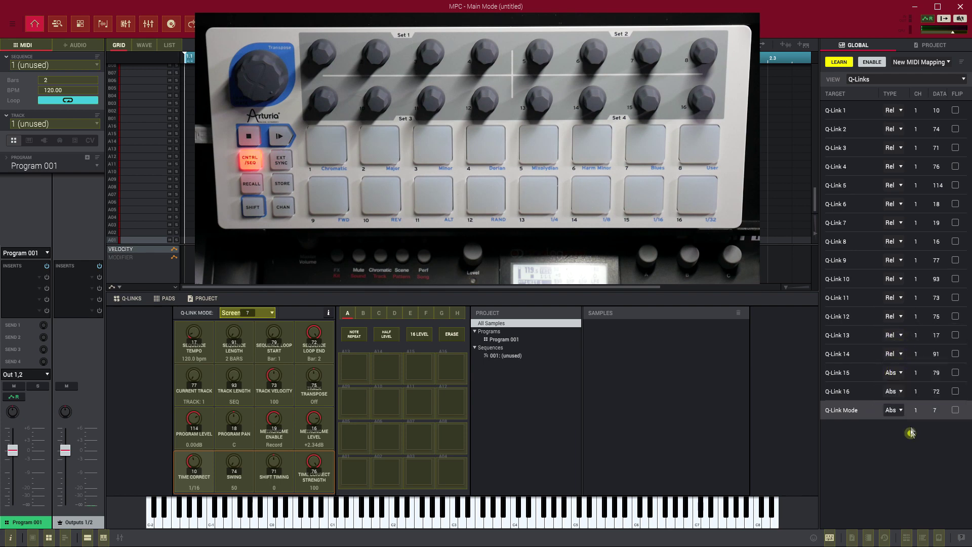
{"action": "left_click", "coordinate": [892, 373]}
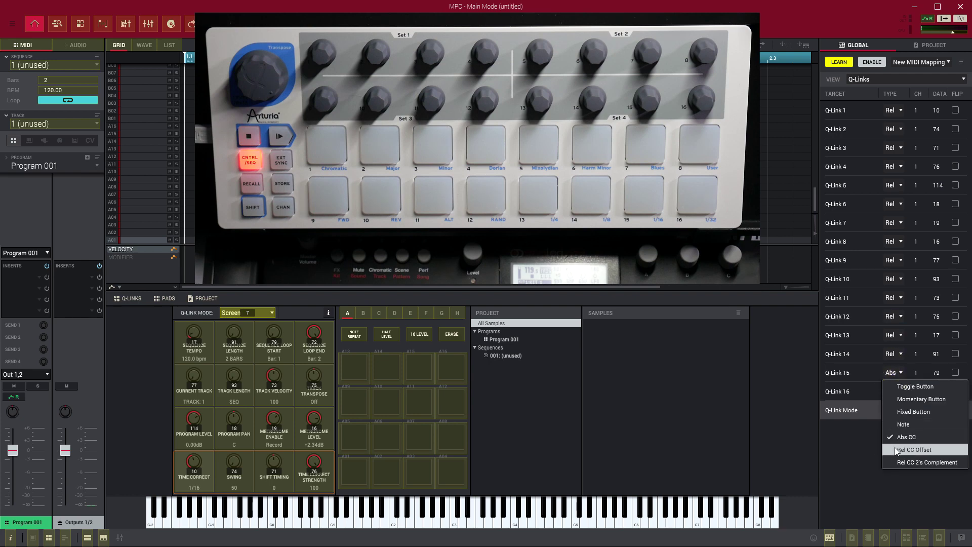
{"action": "left_click", "coordinate": [897, 449]}
{"action": "left_click", "coordinate": [892, 391]}
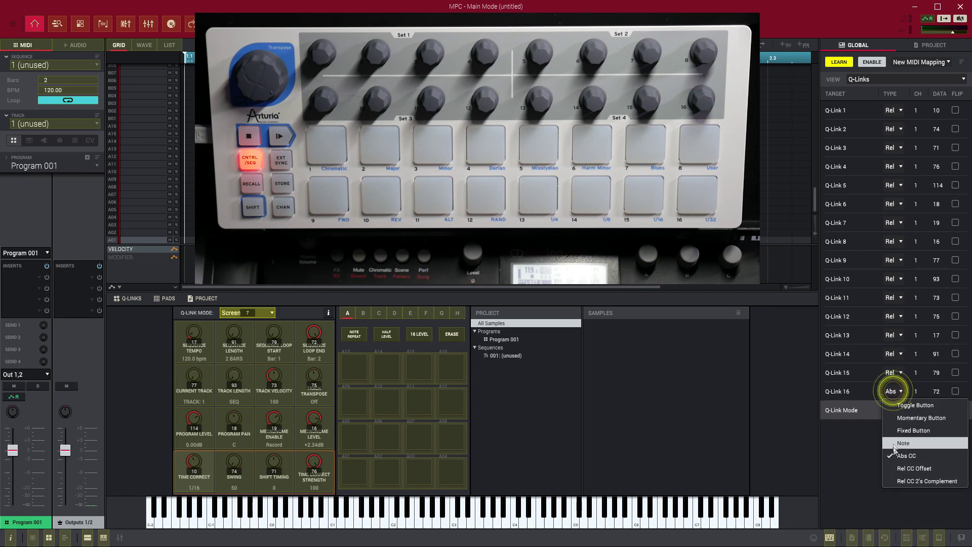
{"action": "left_click", "coordinate": [901, 470]}
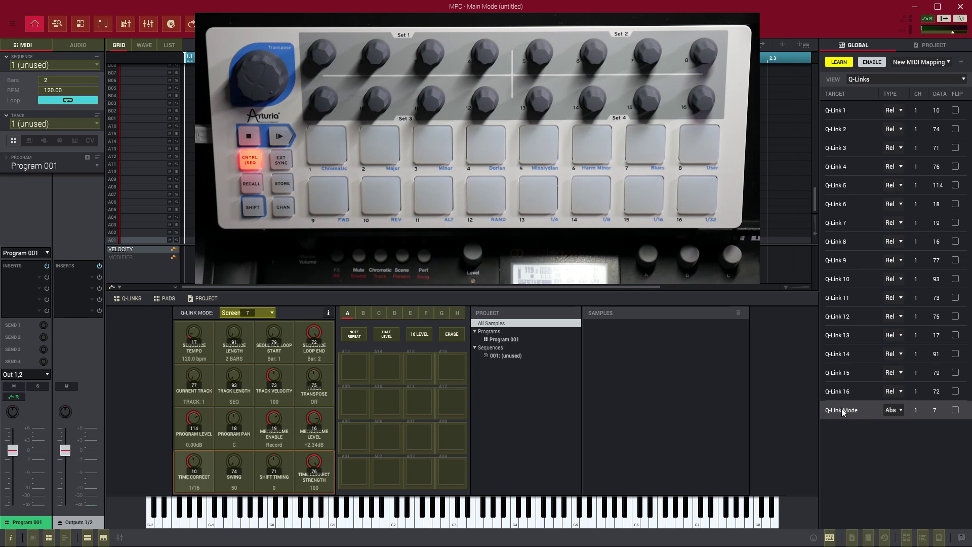
{"action": "left_click", "coordinate": [892, 410]}
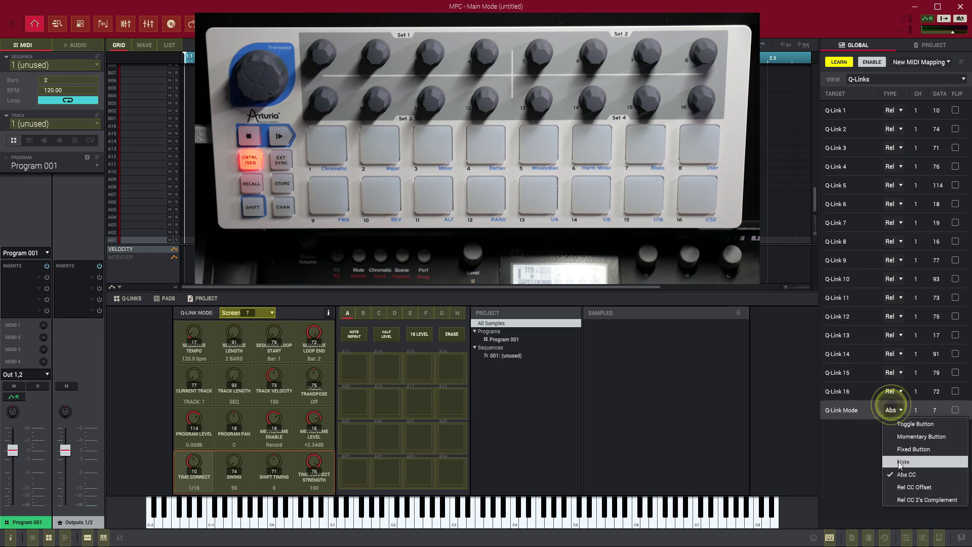
{"action": "left_click", "coordinate": [924, 489]}
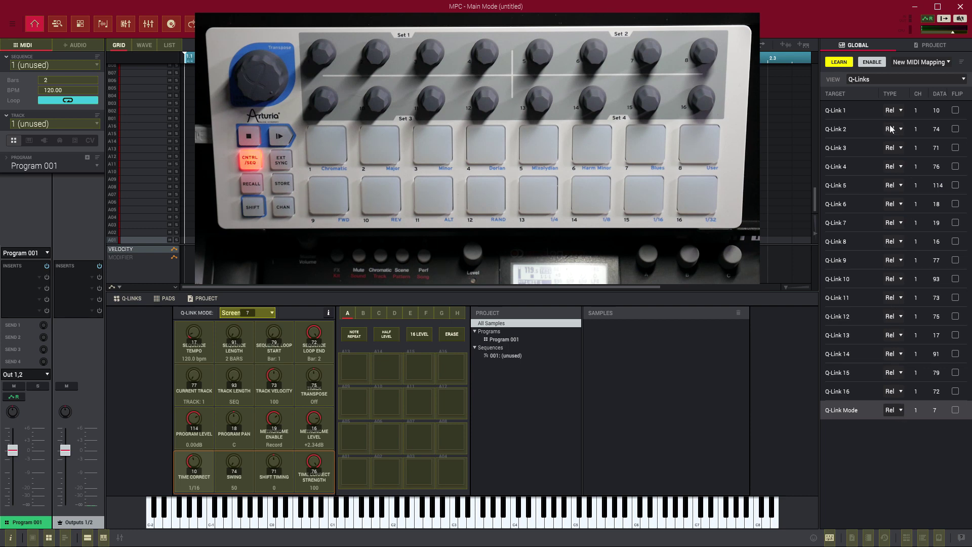
- Turn off MIDI learn and rename the mapping to 'Q Links'
{"action": "left_click", "coordinate": [839, 66]}
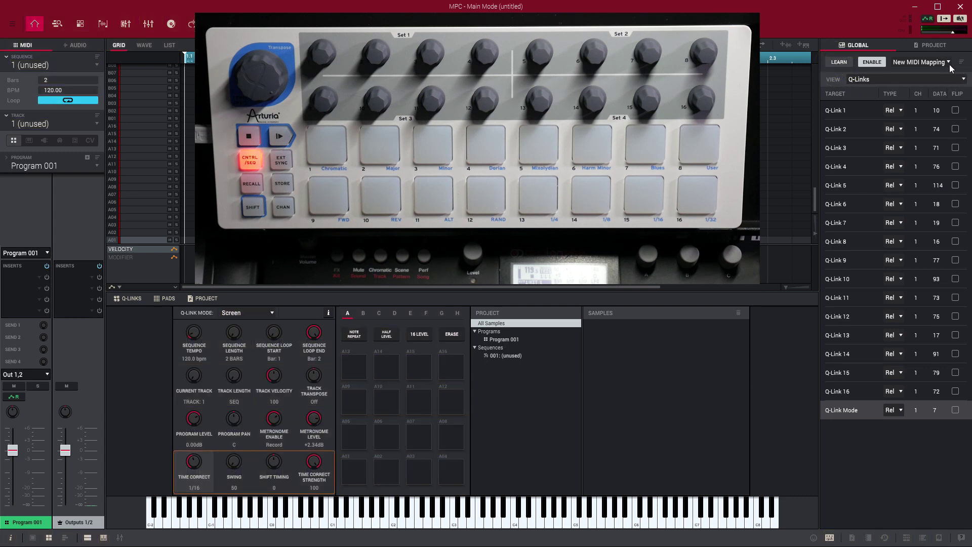
{"action": "double_click", "coordinate": [932, 63]}
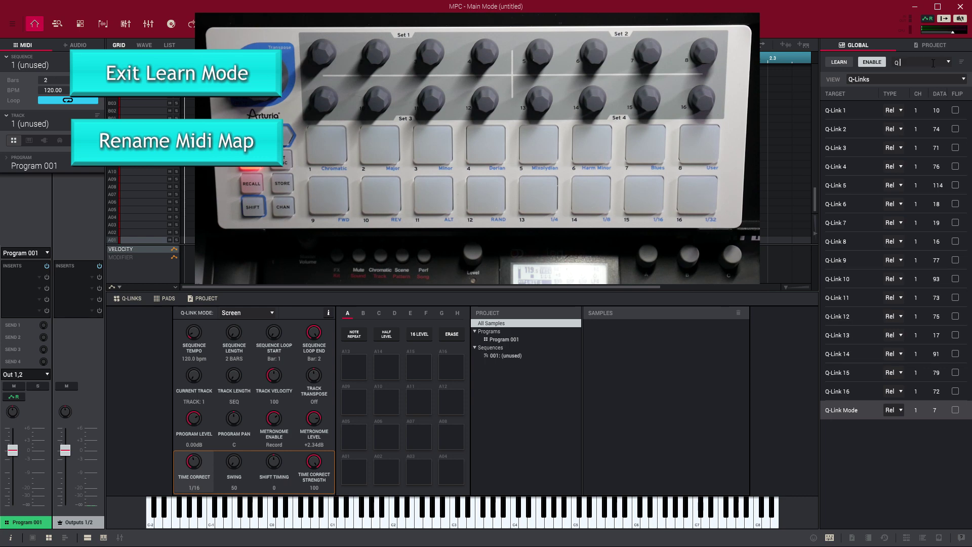
{"action": "type", "text": "inks"}
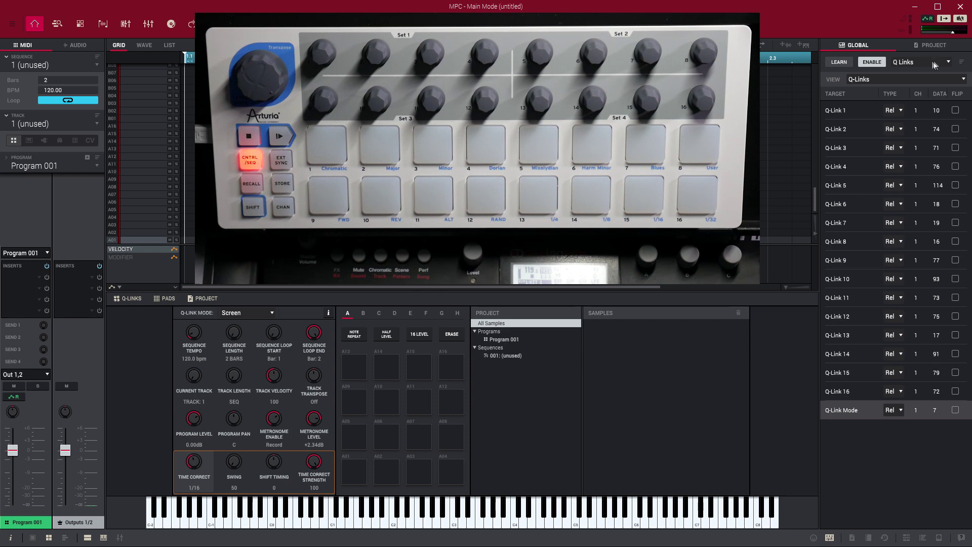
- Show the User maps in the saved MIDI maps list
{"action": "left_click", "coordinate": [942, 59]}
{"action": "mouse_move", "coordinate": [939, 73]}
{"action": "mouse_move", "coordinate": [919, 87]}
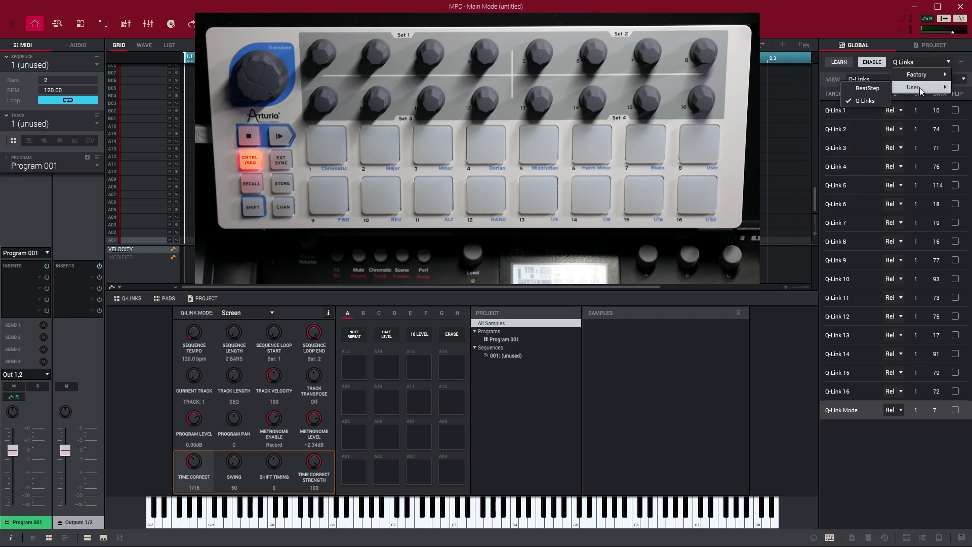
- Choose Q Links from the User maps as the active mapping
{"action": "left_click", "coordinate": [866, 101]}
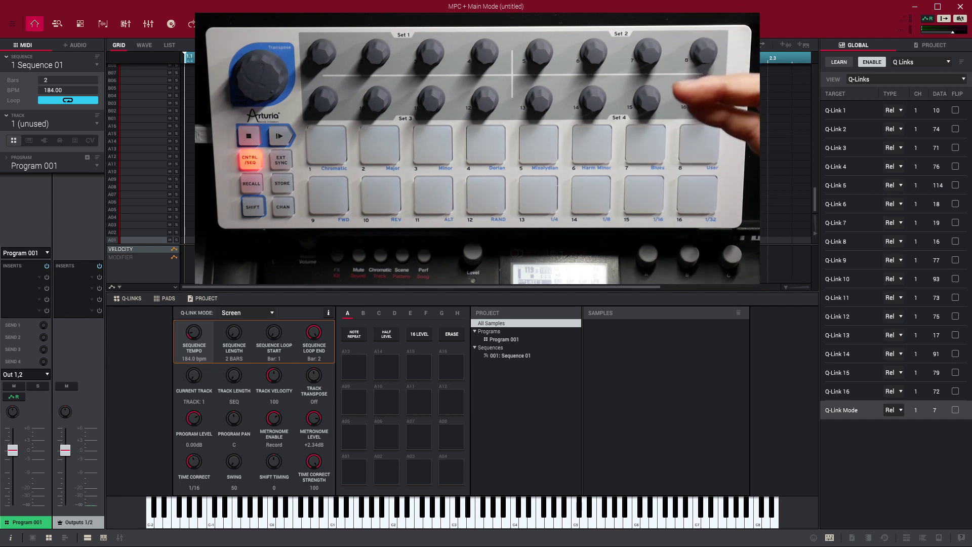
- Click in the main MPC window while raising the sequence tempo from the BeatStep
{"action": "left_click", "coordinate": [192, 337]}
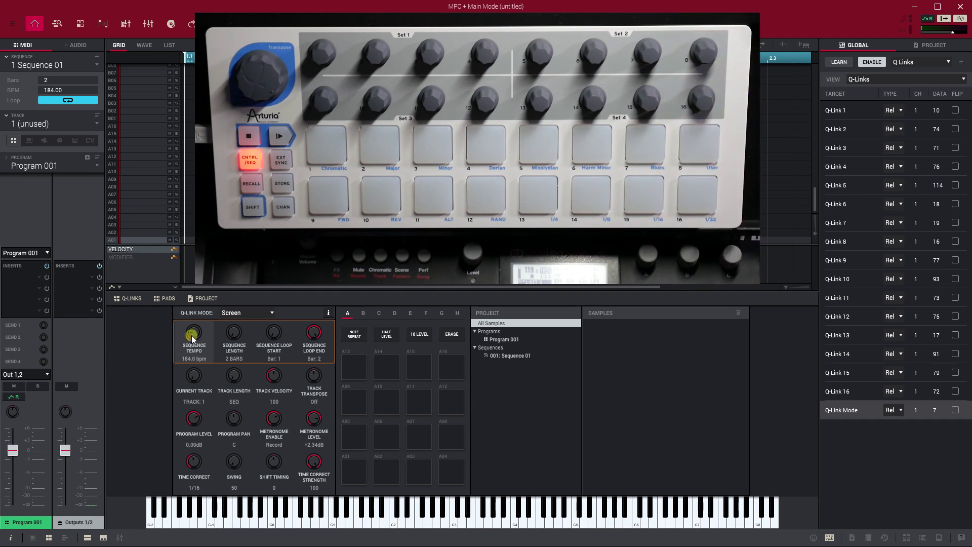